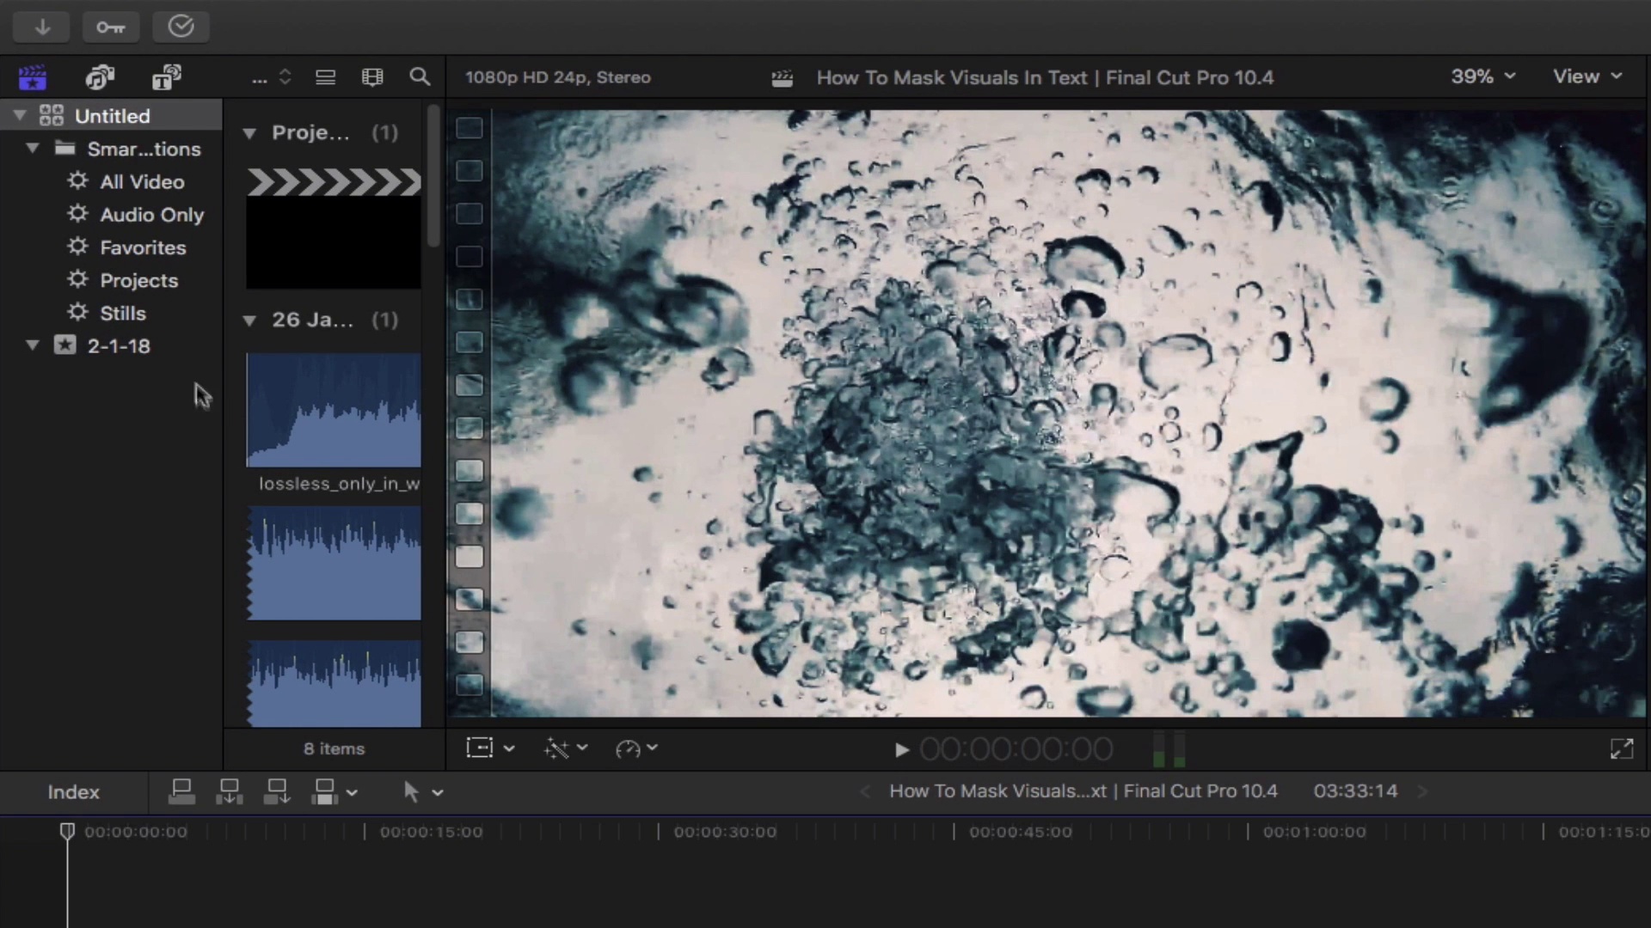
Step: Place a Basic Title above the Bubbles clip at the timeline start and extend it to 10:12
left_click(176, 81)
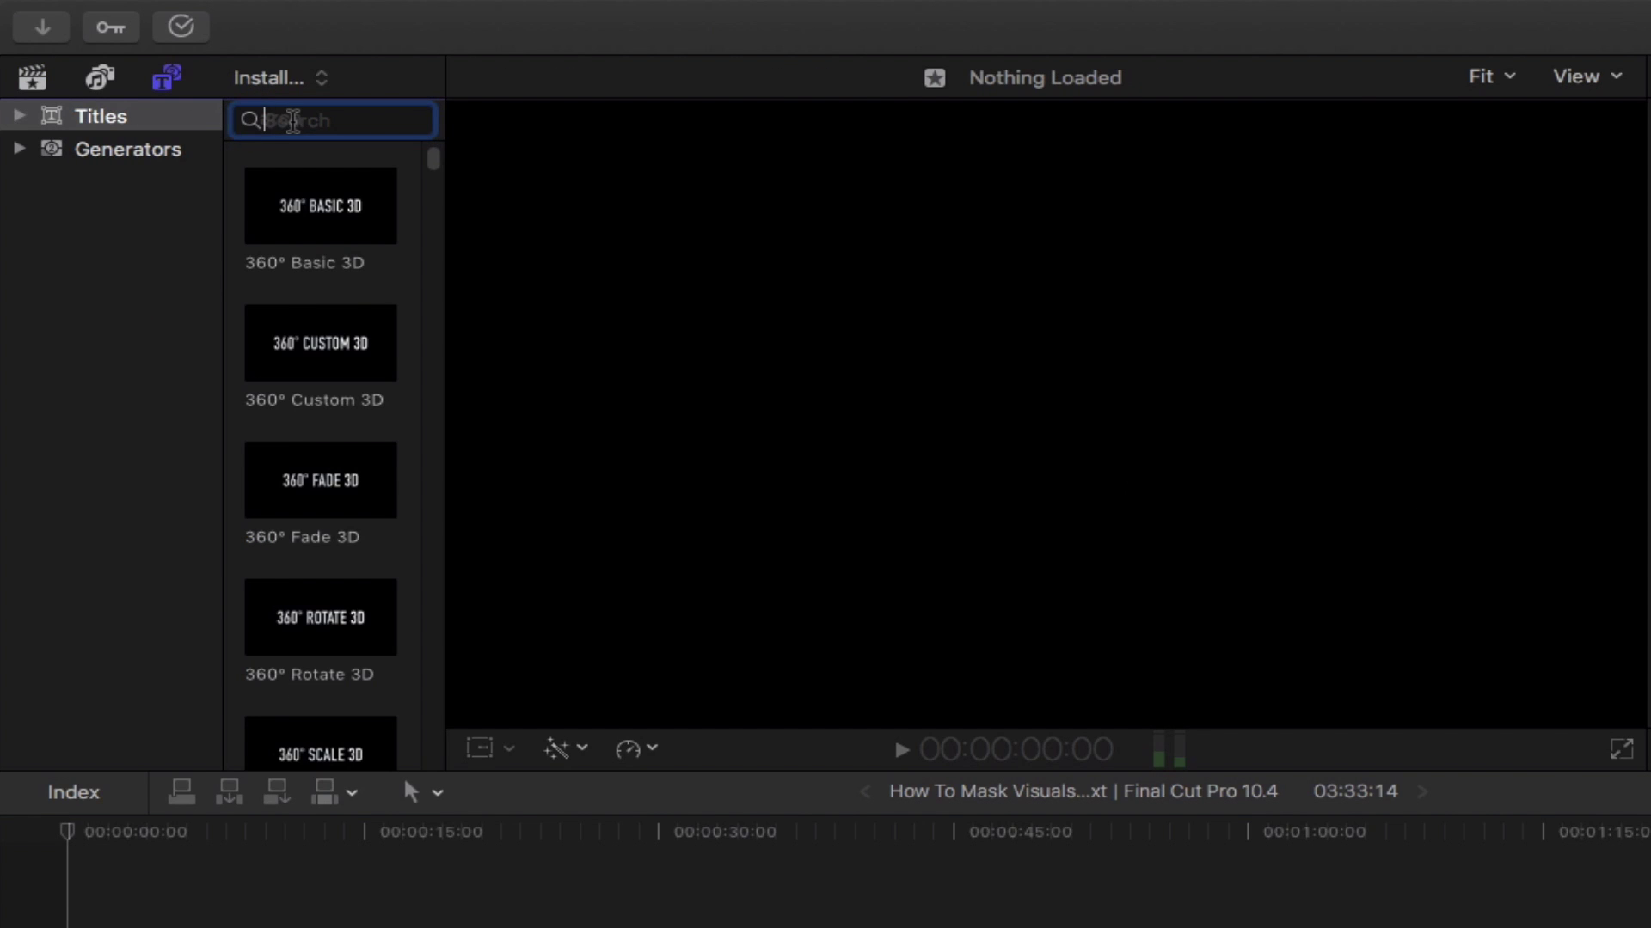
type("basic")
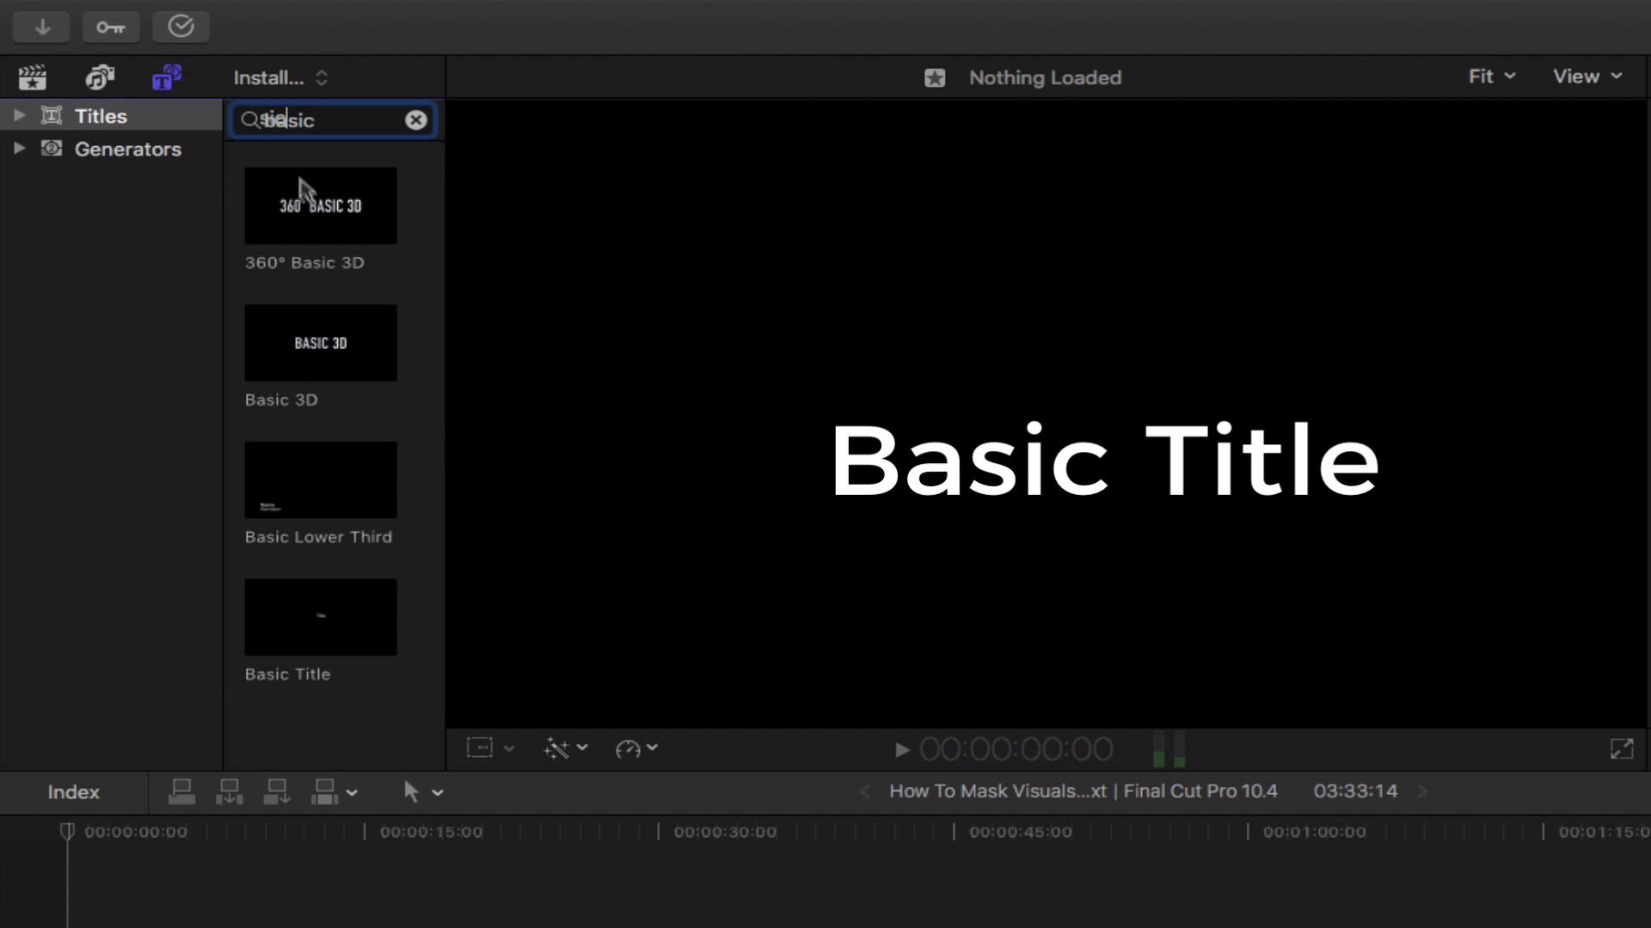
left_click(288, 606)
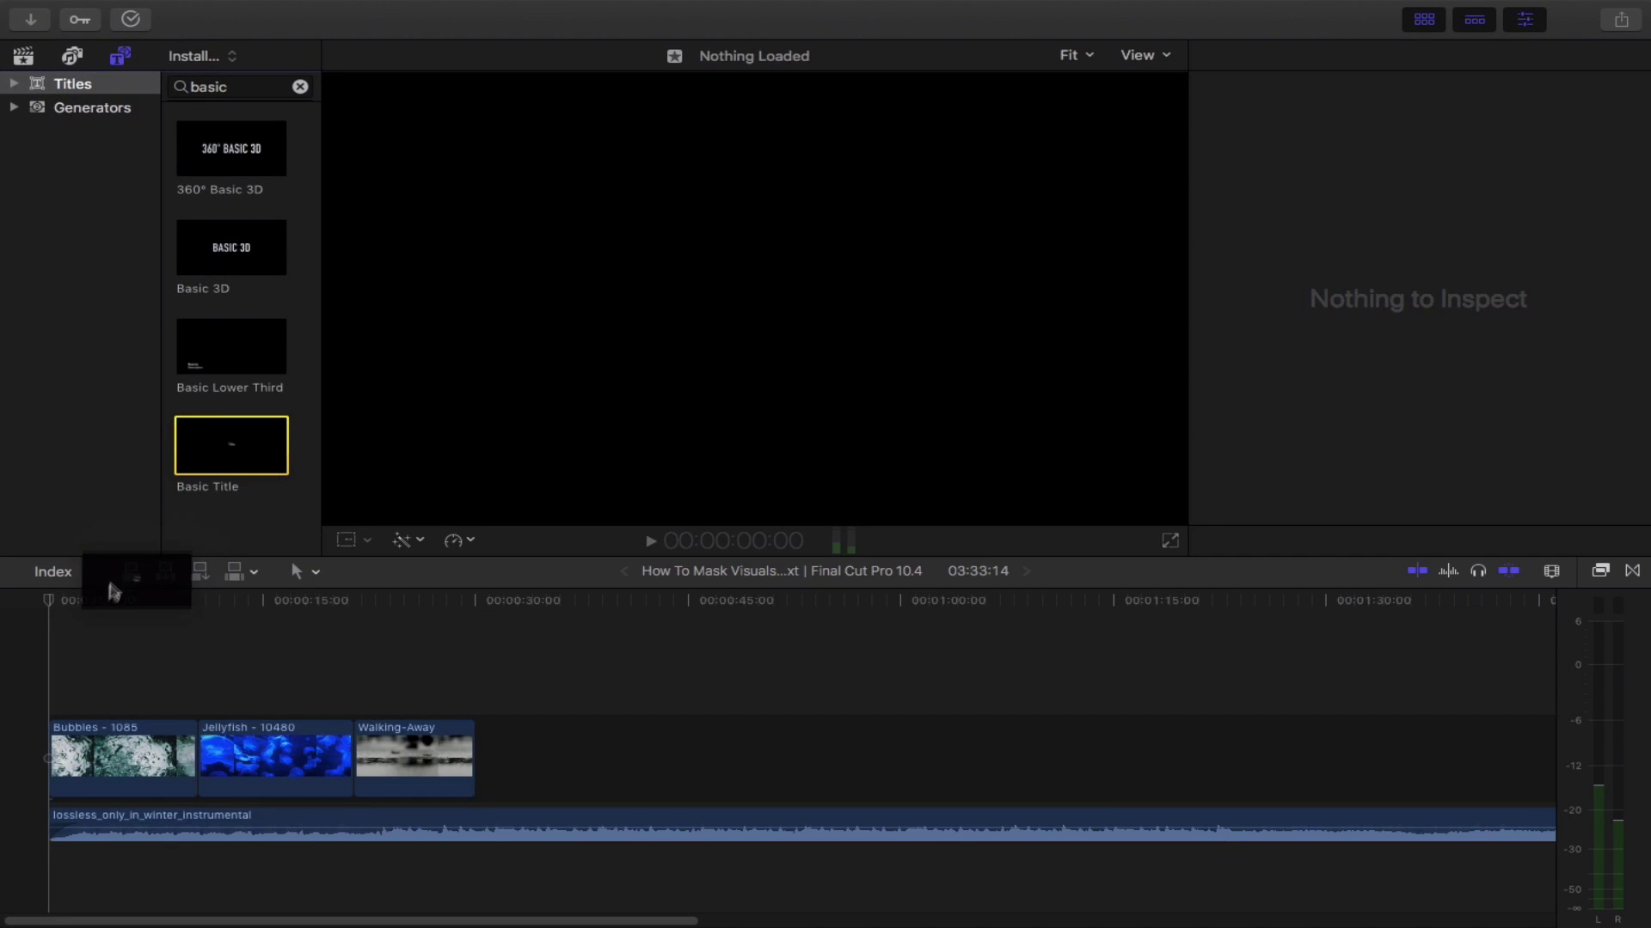
left_click_drag(112, 592, 45, 704)
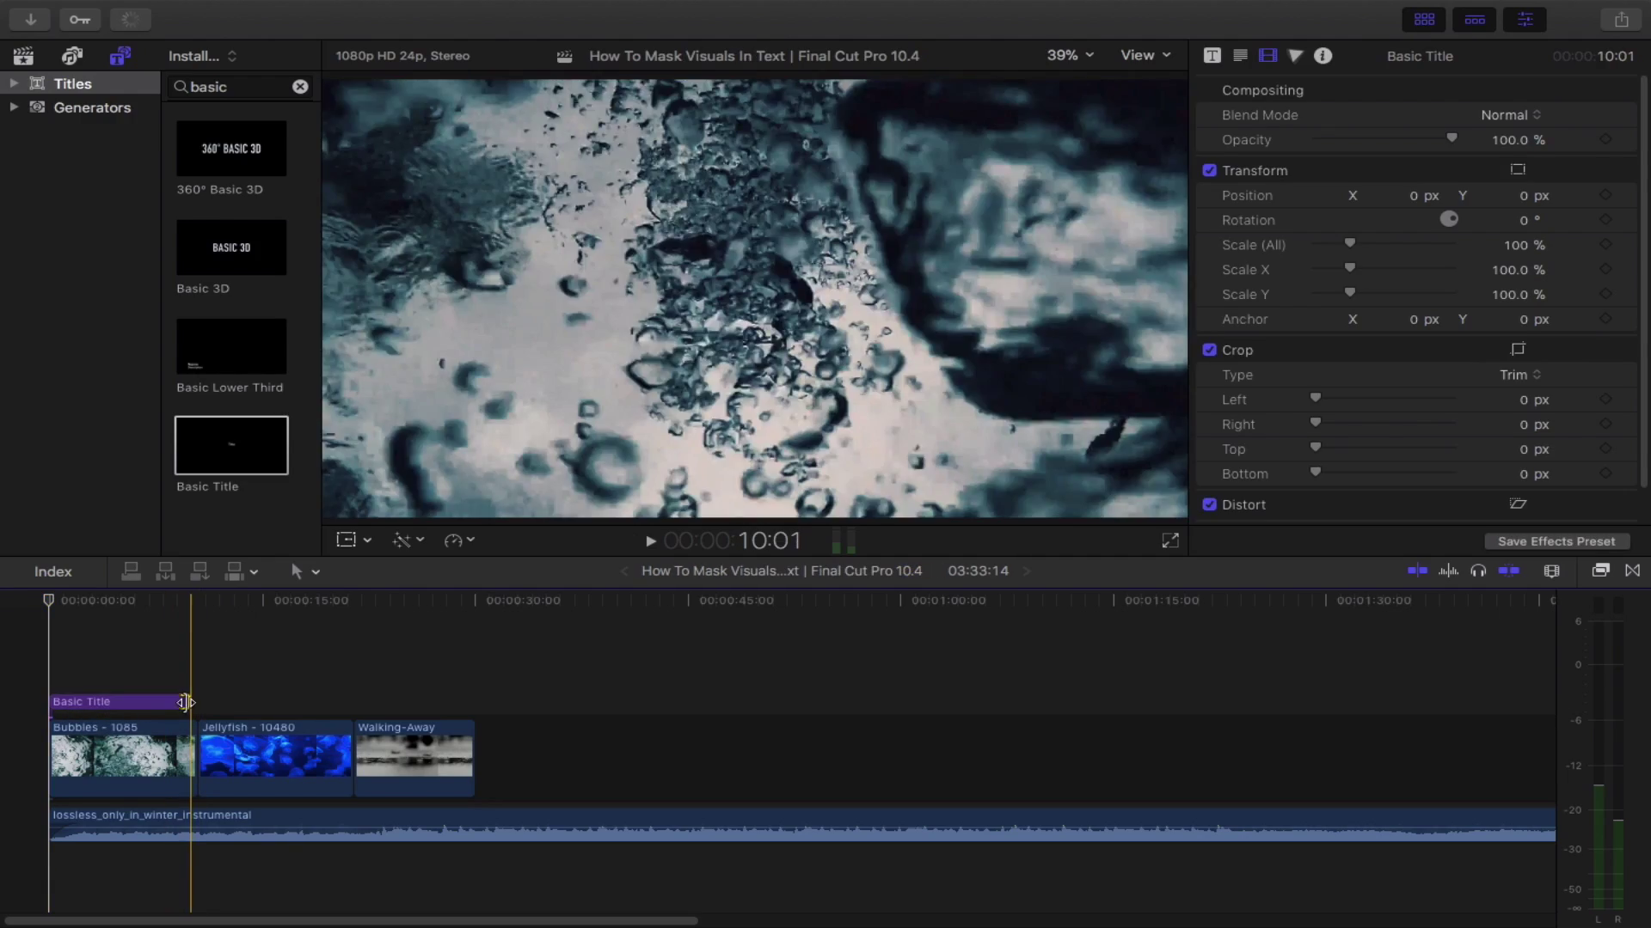
left_click_drag(189, 702, 191, 703)
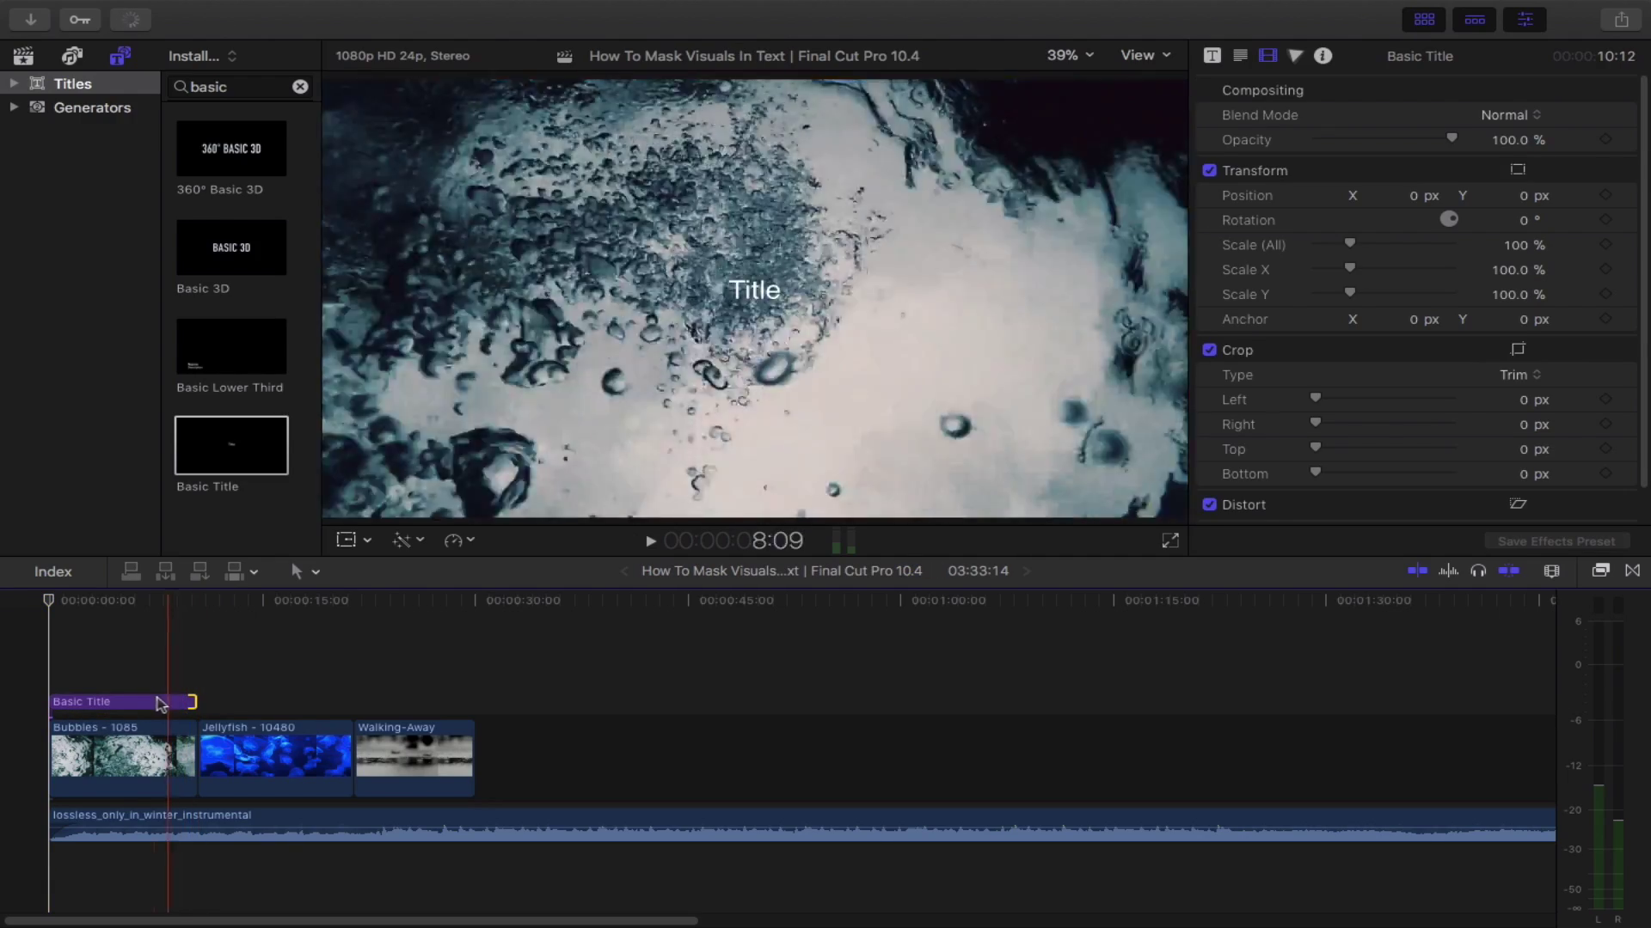
left_click(120, 702)
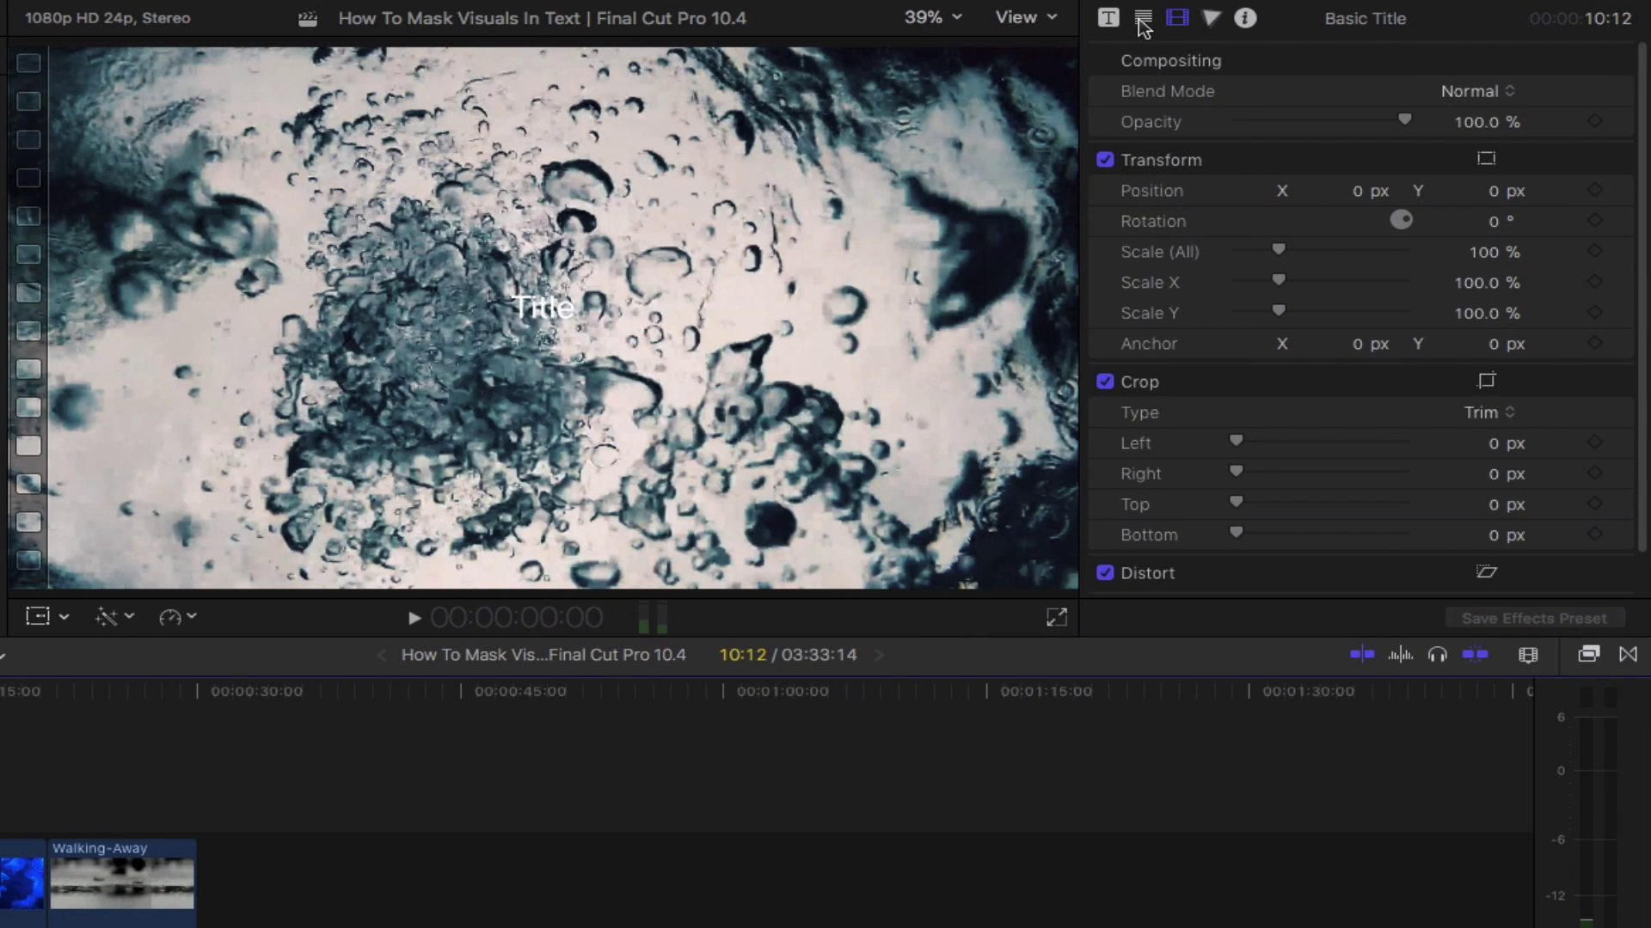
Step: Make the title read VISUALS in Helvetica Bold at size 288, nudge it lower, and set tracking to 14.2%
left_click(1144, 19)
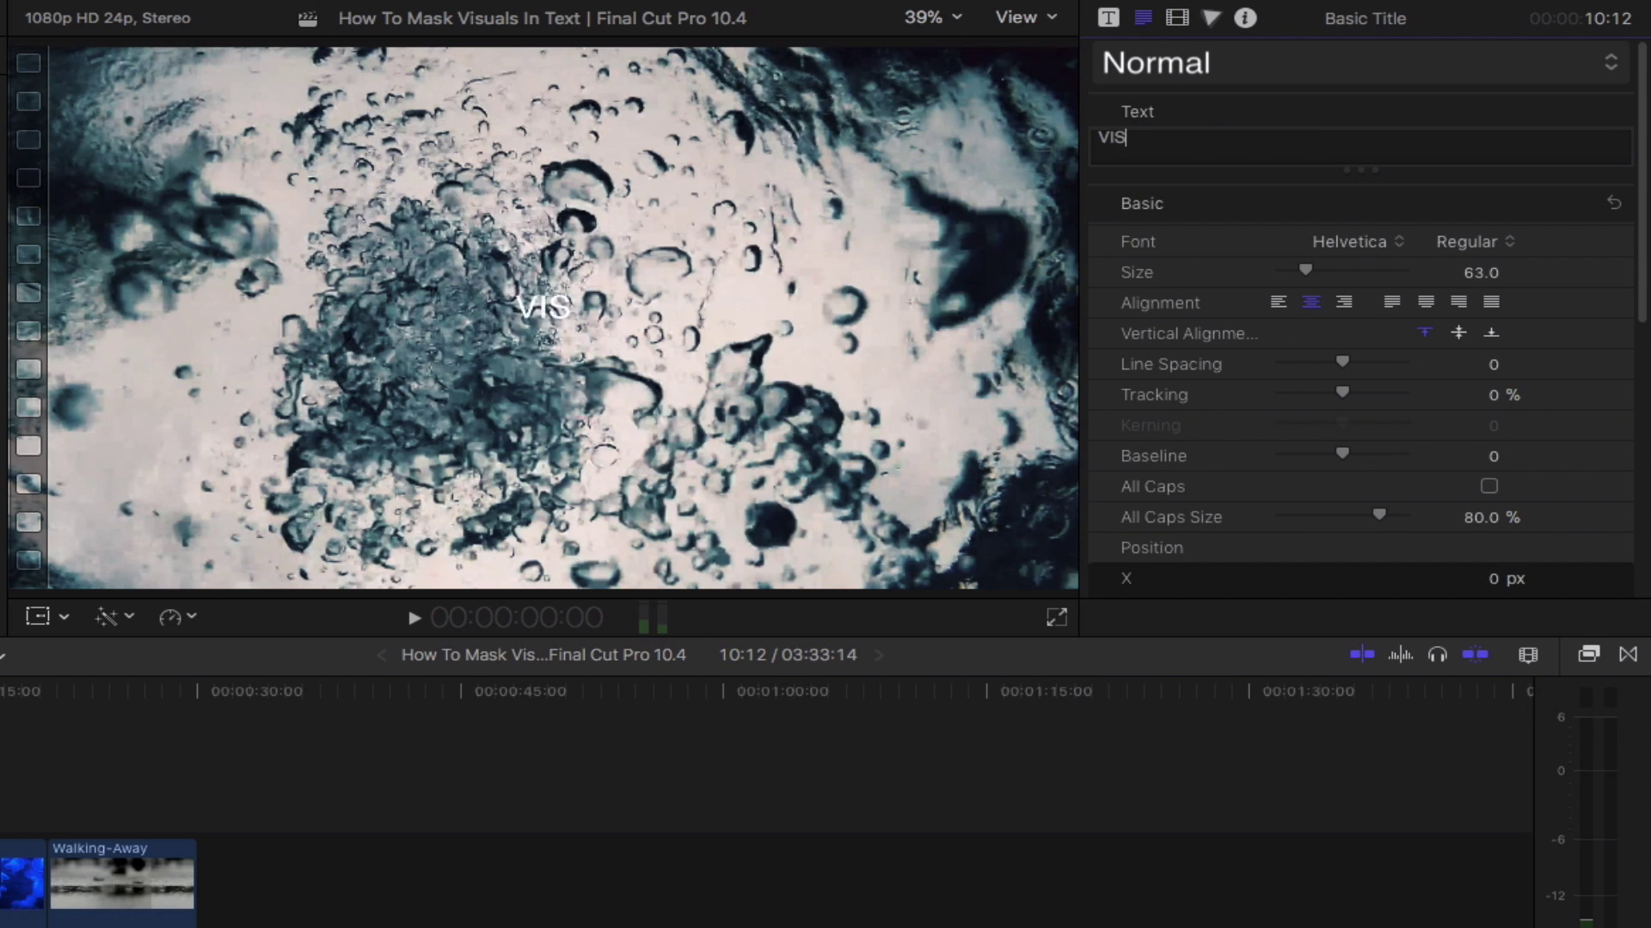
type("LS")
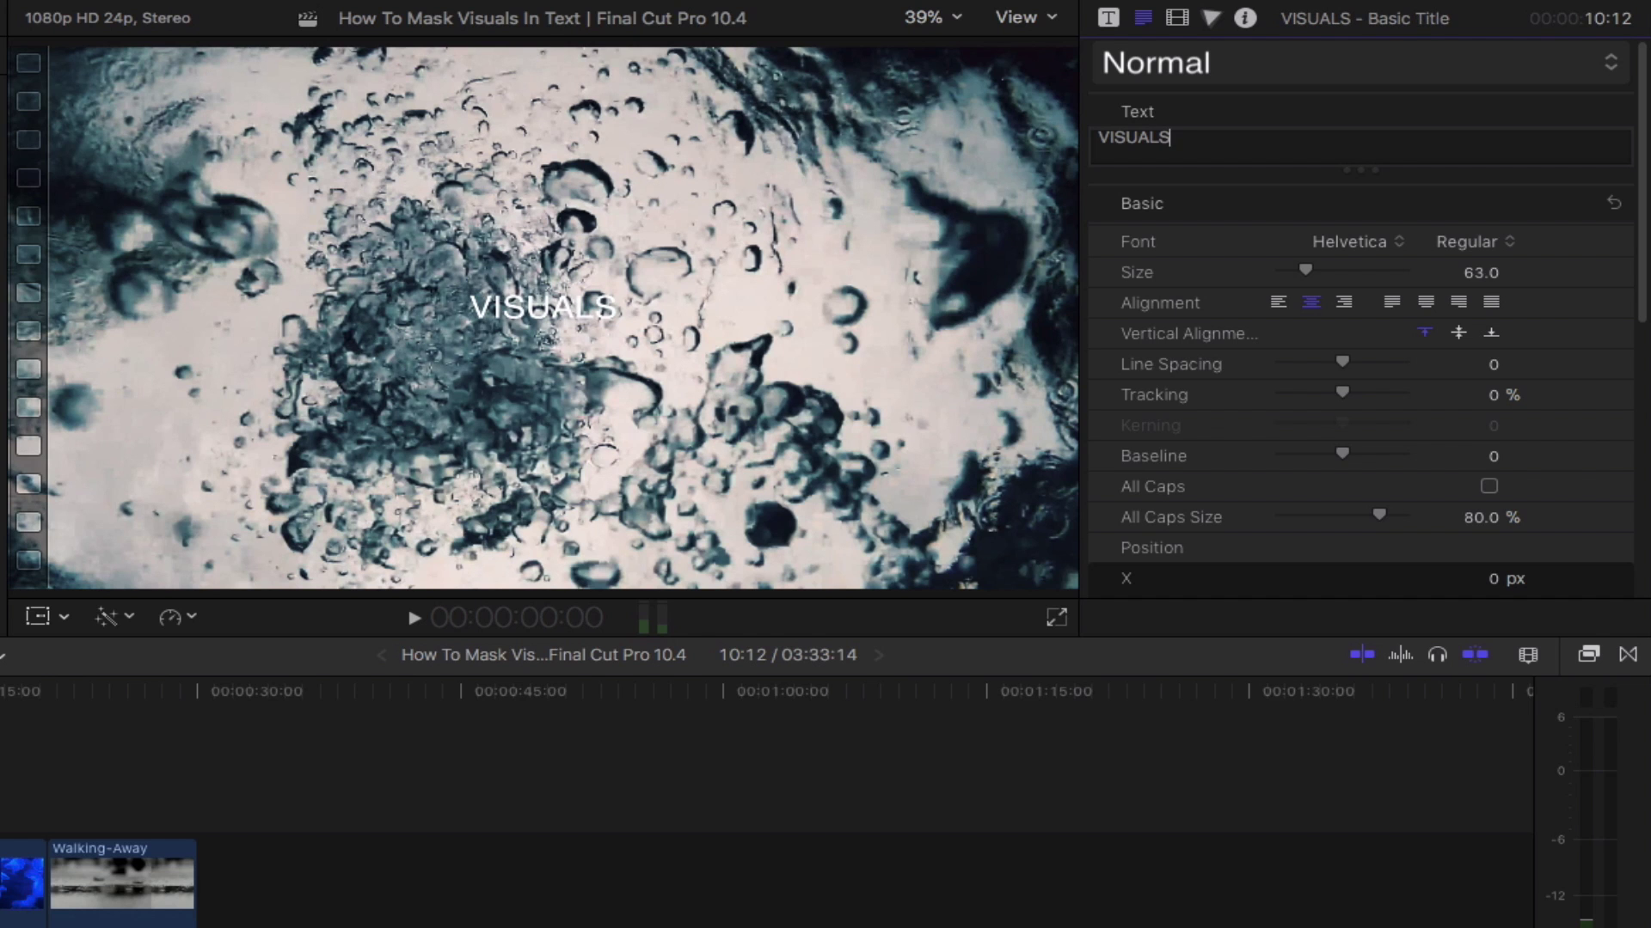
left_click(1452, 246)
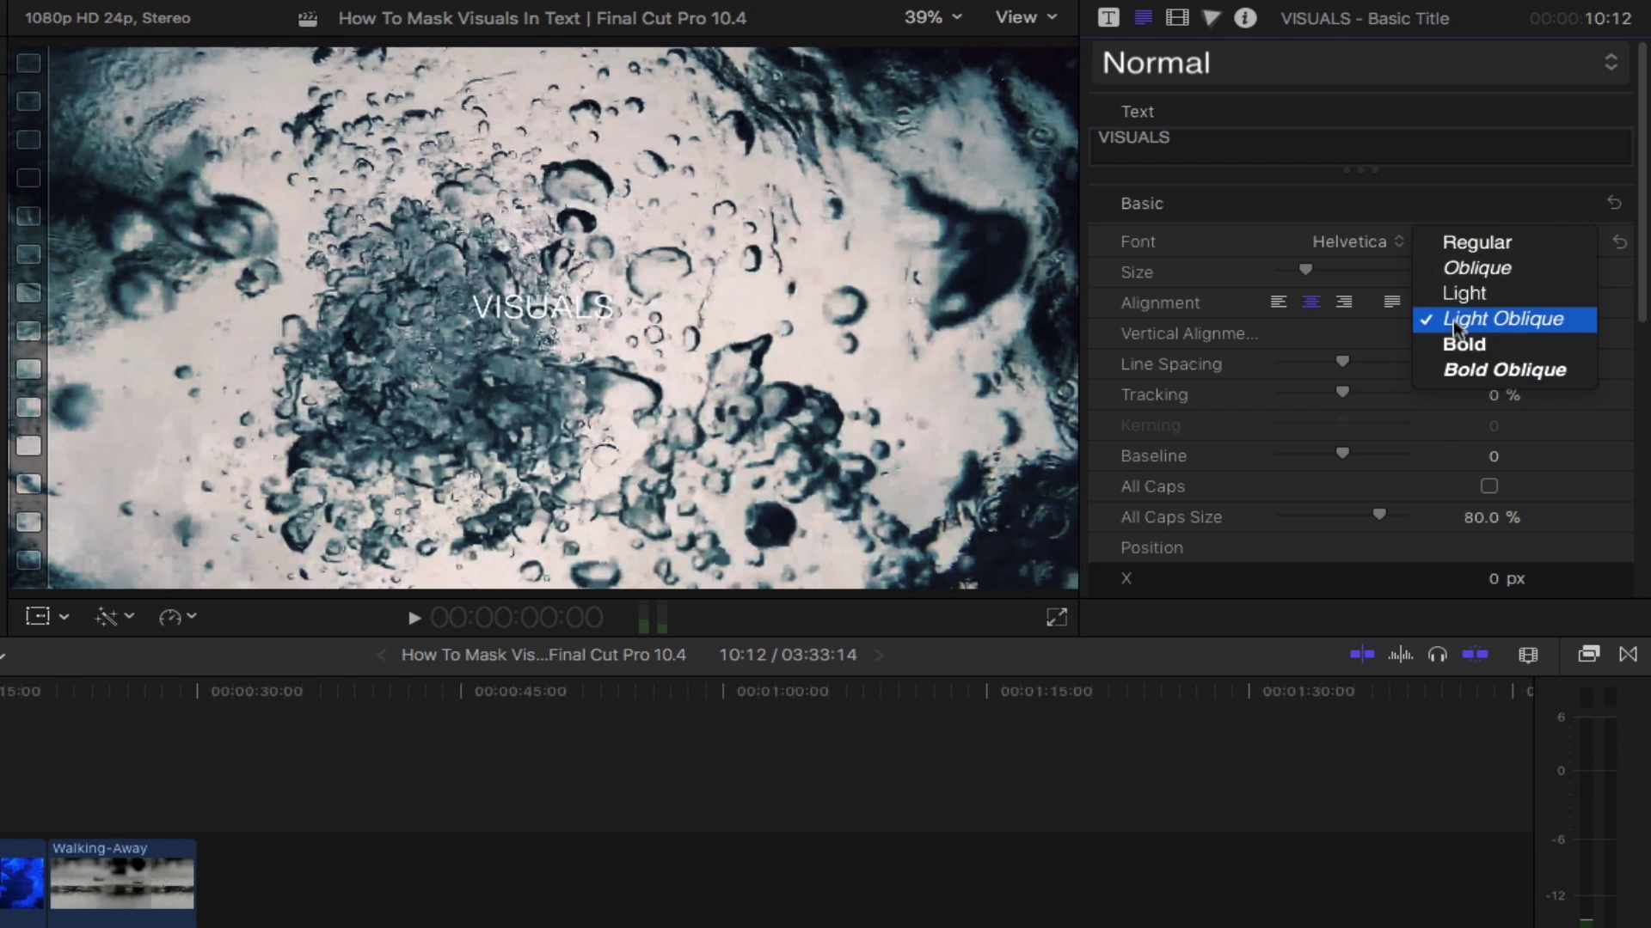
left_click(1454, 342)
left_click_drag(1306, 270, 1416, 279)
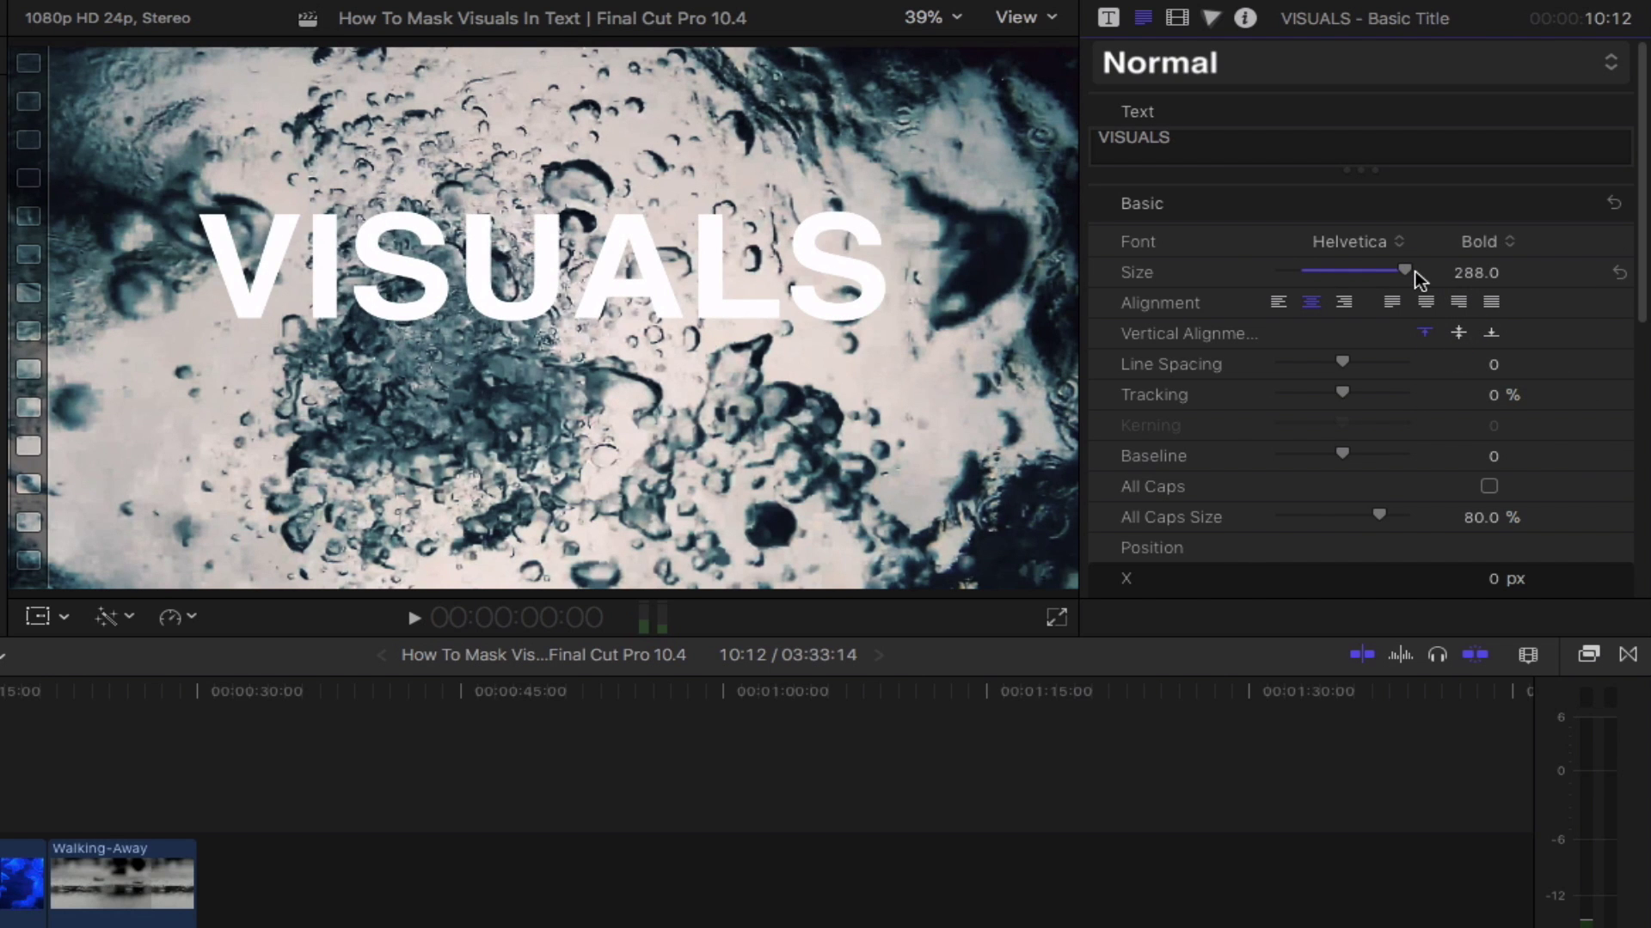
left_click_drag(641, 281, 641, 334)
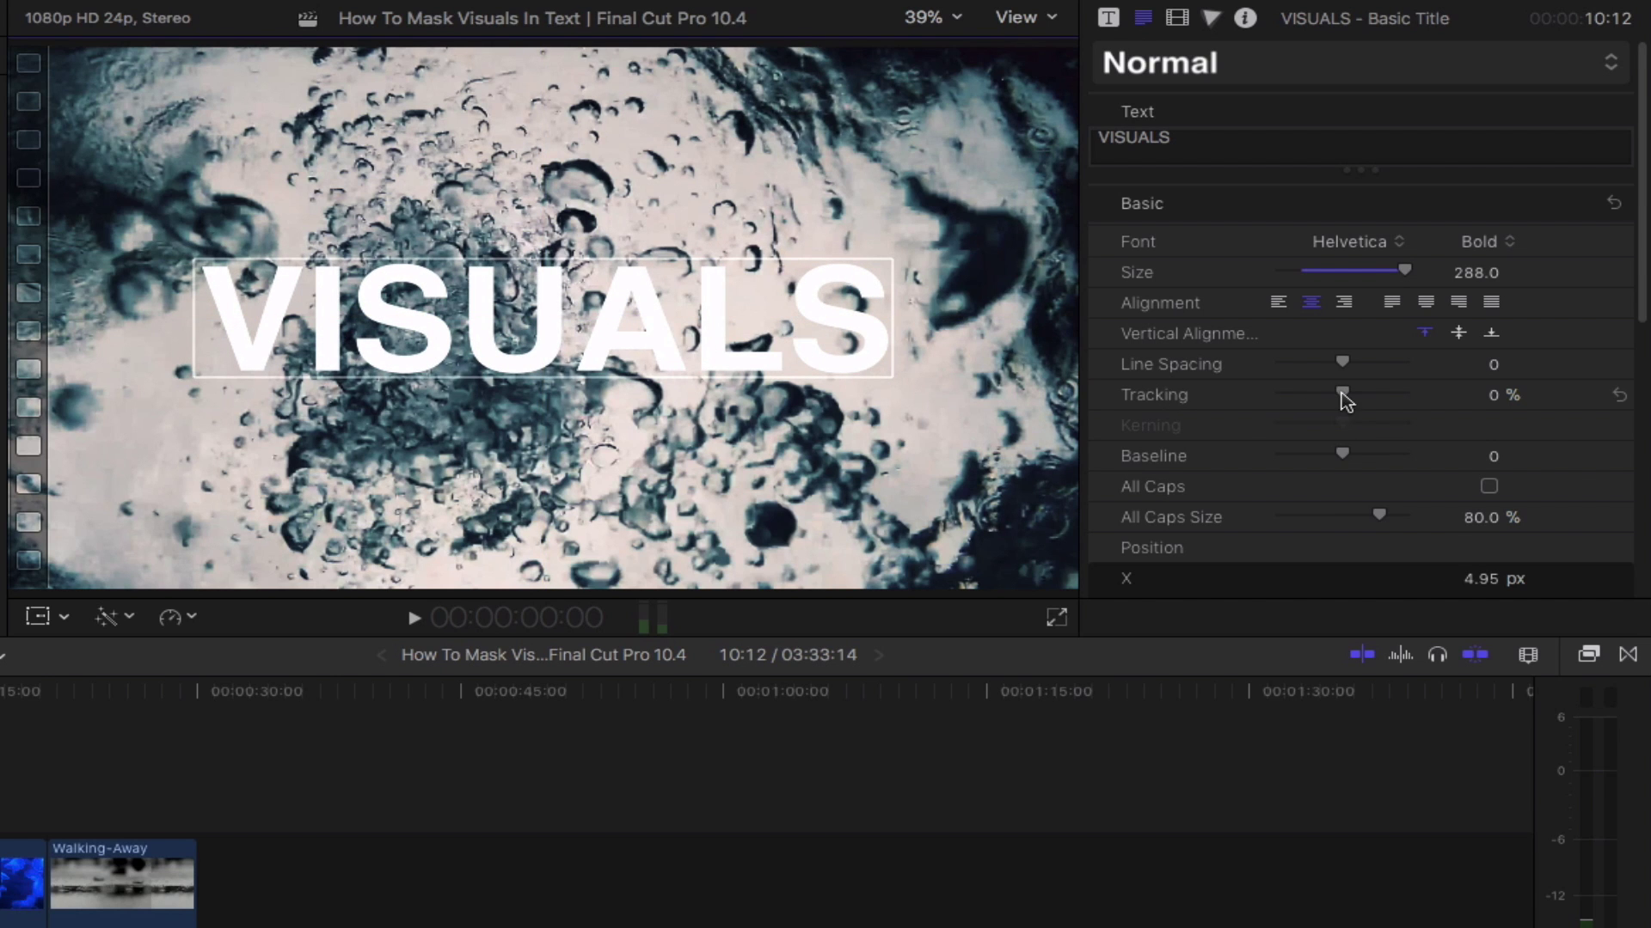
left_click_drag(1342, 393, 1349, 393)
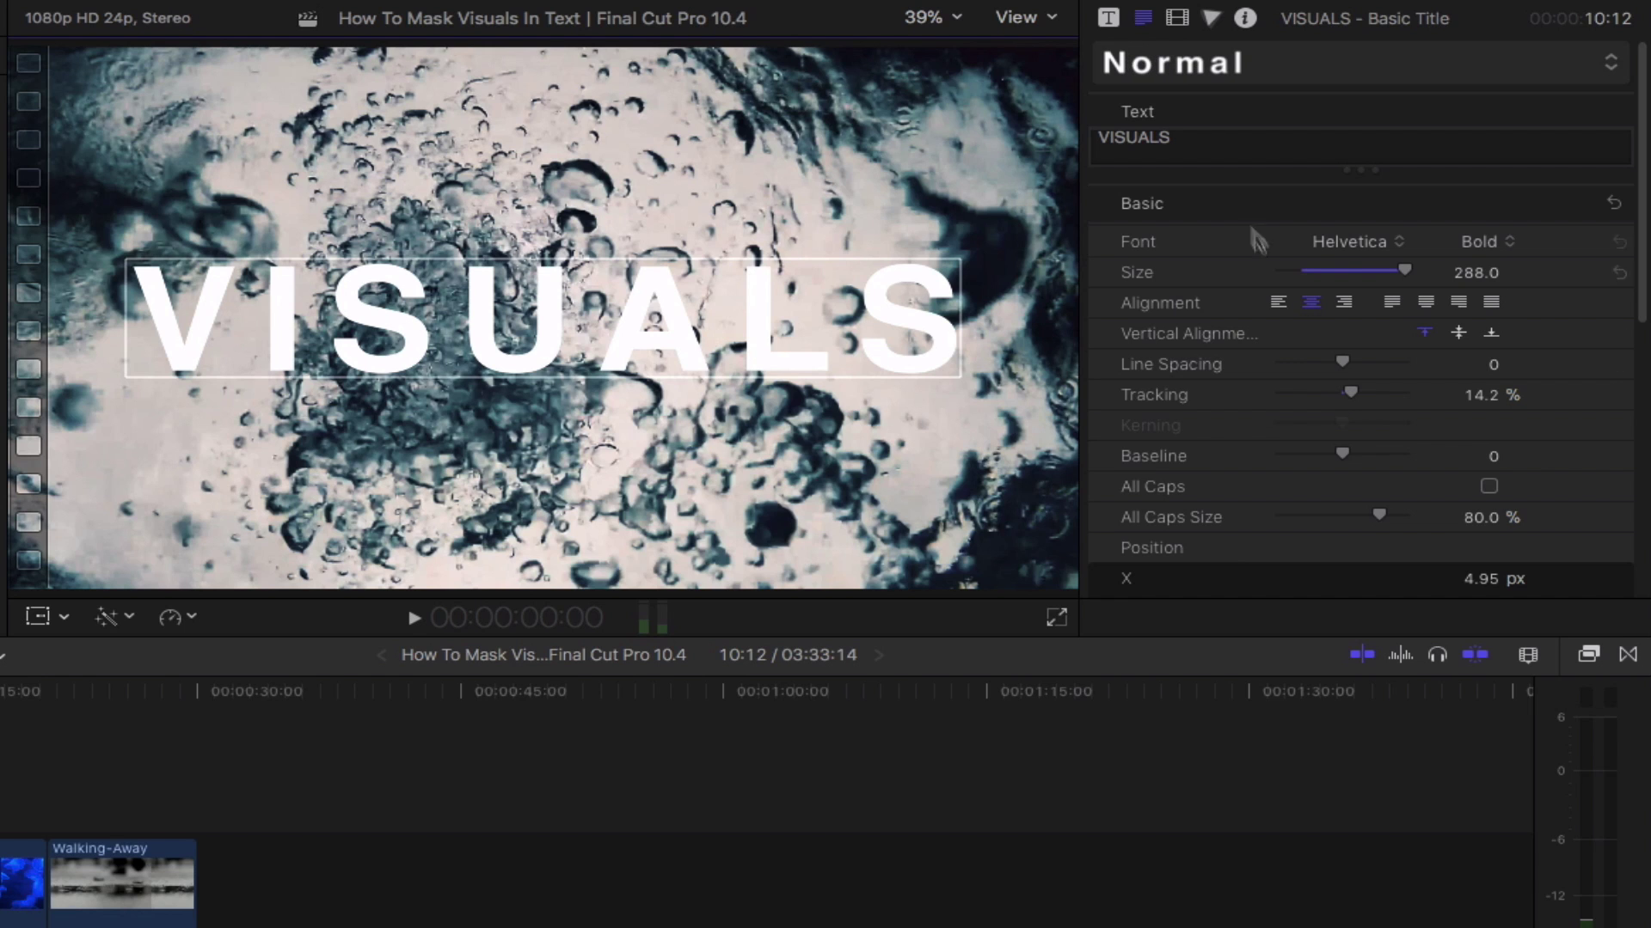
Step: Set the title's Blend Mode to Stencil Alpha and play back the masked result
left_click(1178, 18)
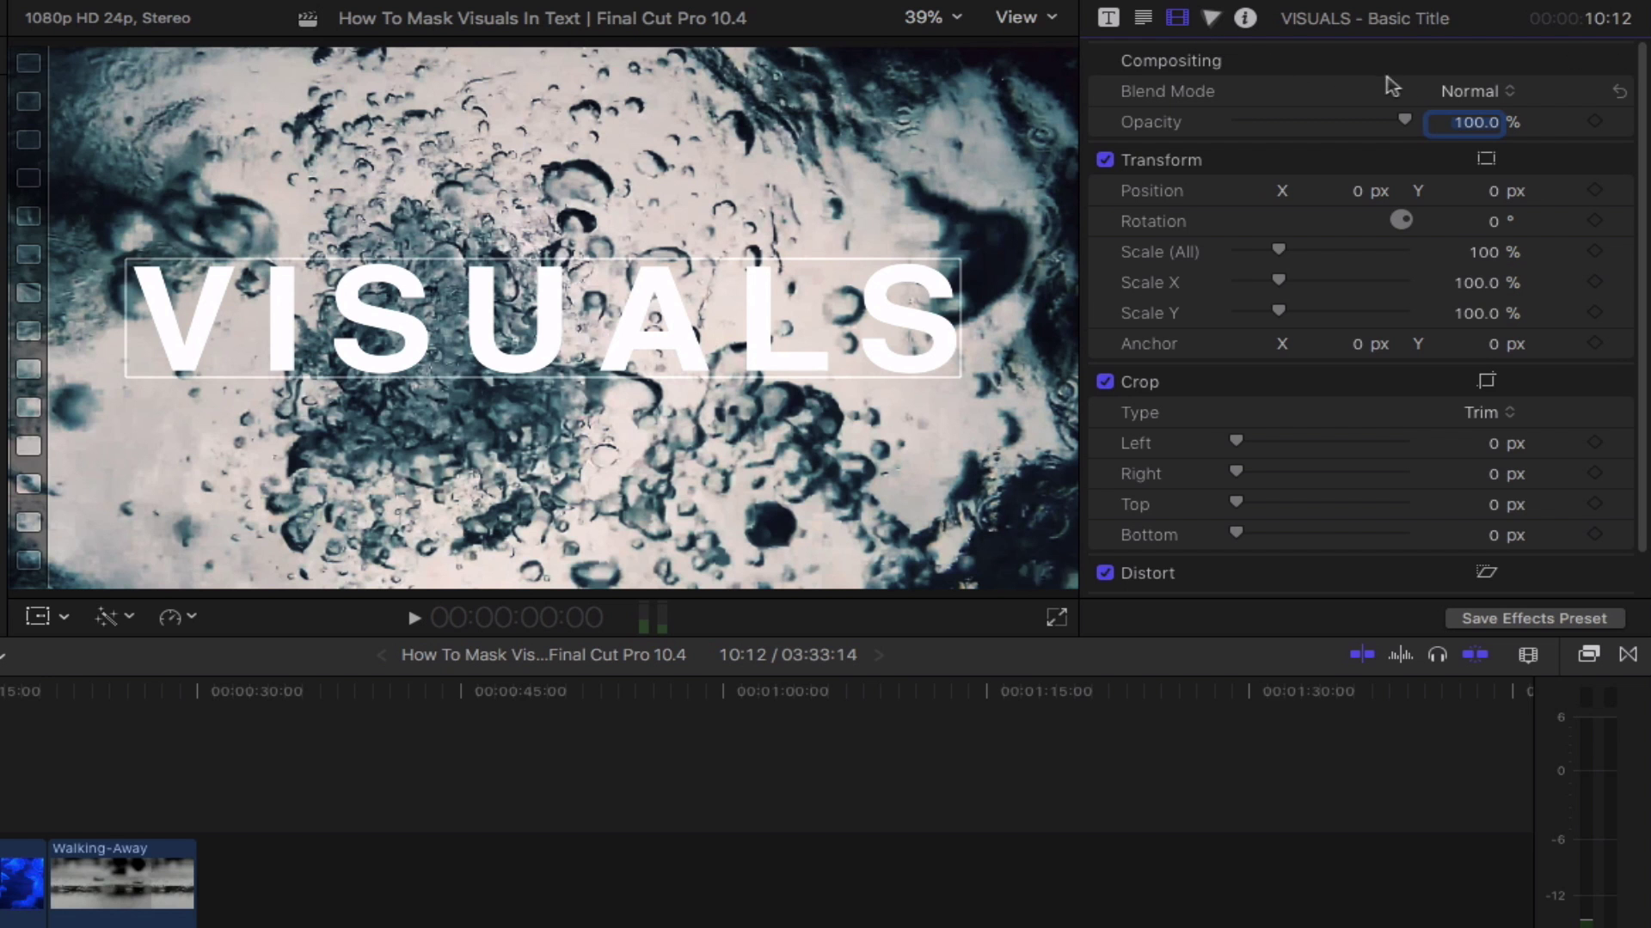
left_click(1496, 94)
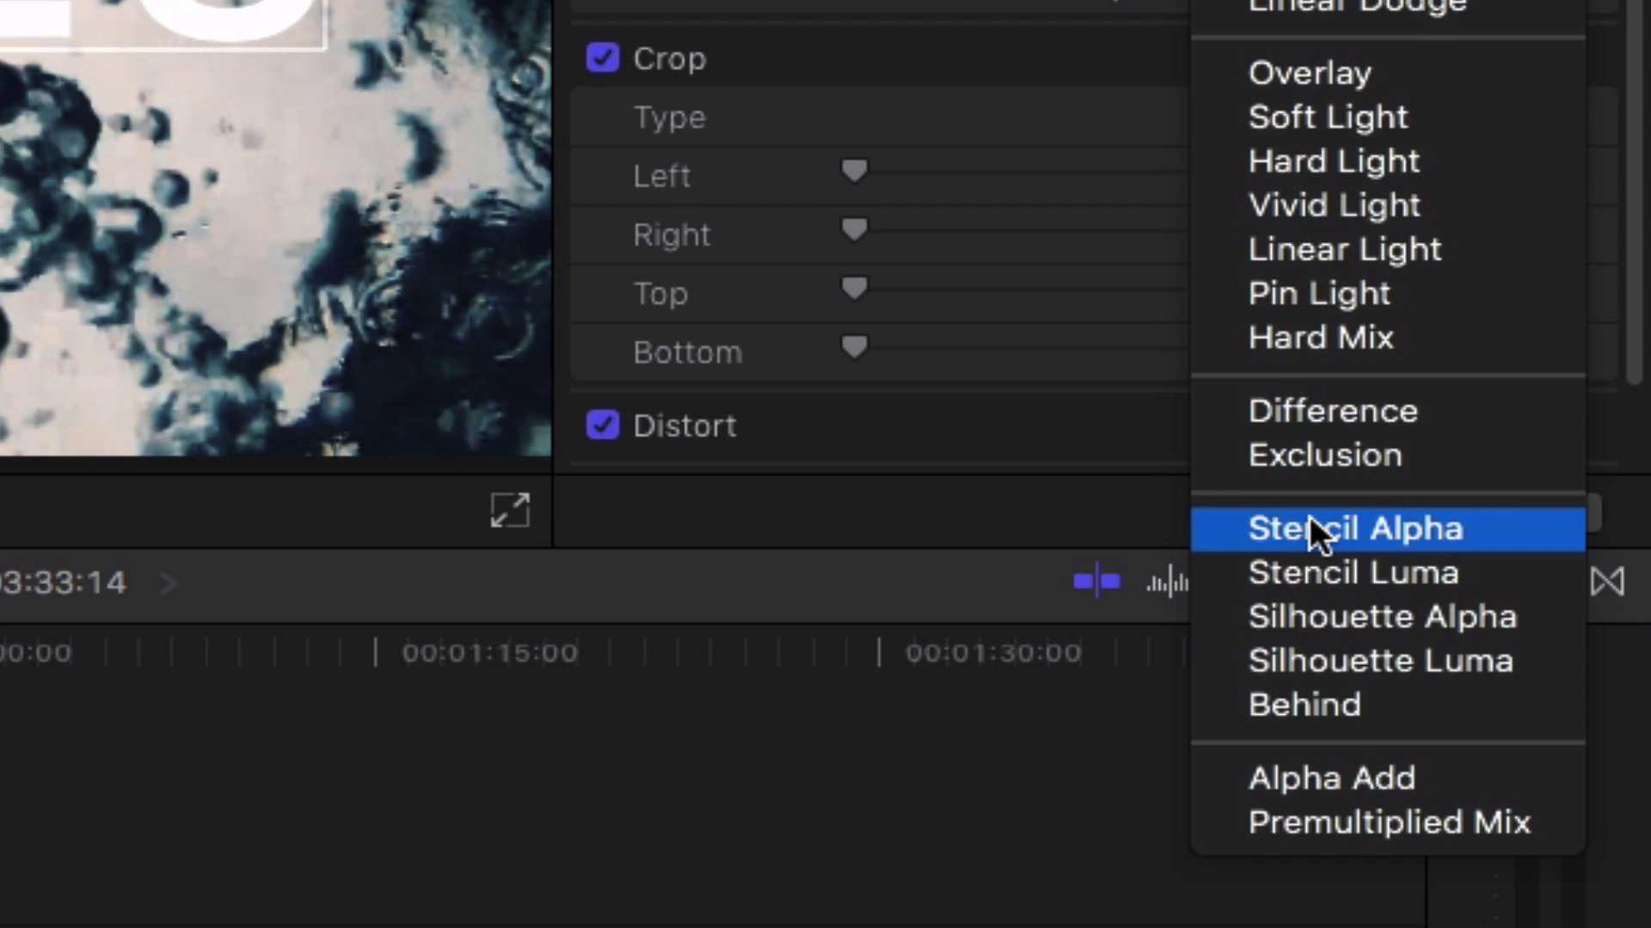
left_click(1310, 527)
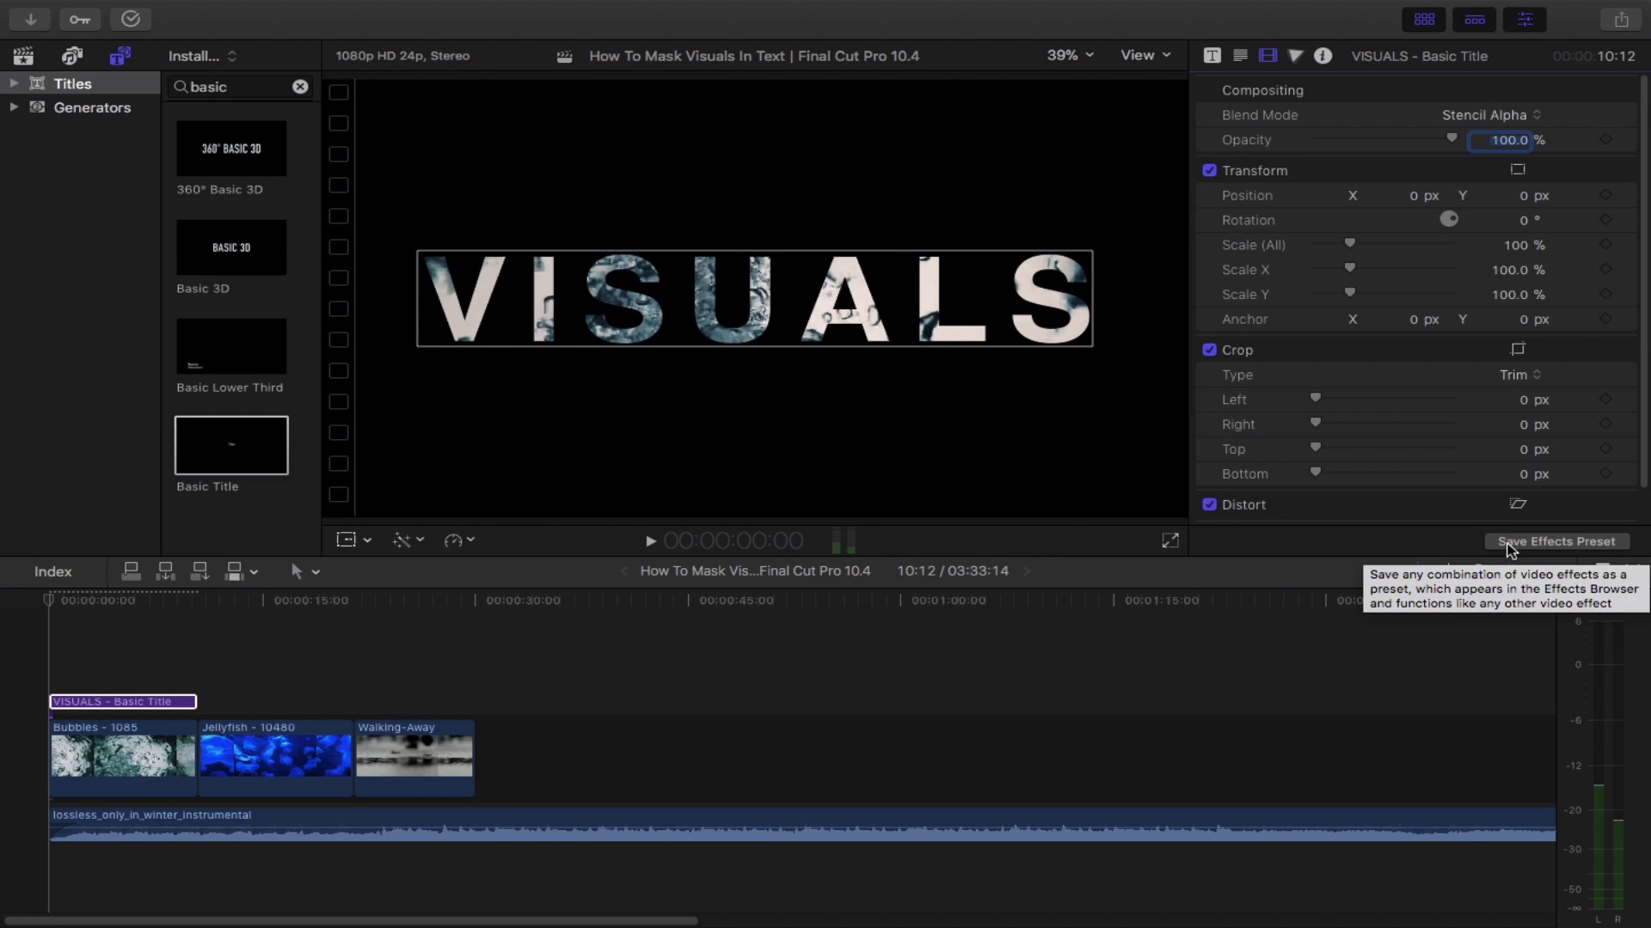
left_click(651, 541)
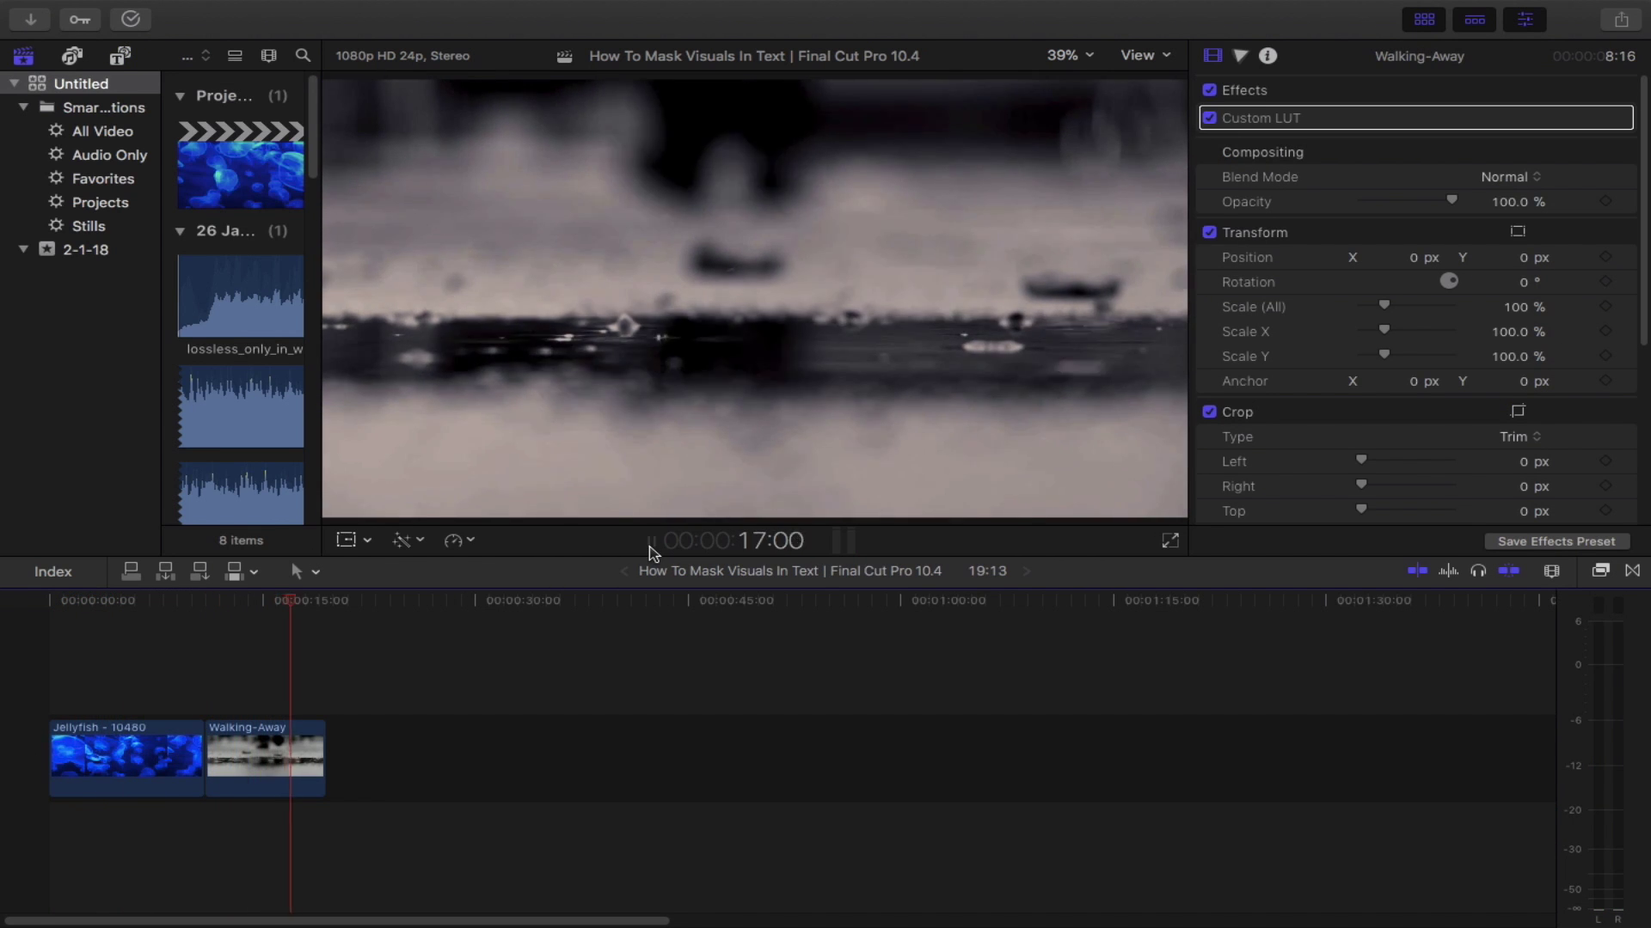
Step: Stop playback and return the playhead to the start of the timeline
left_click(650, 544)
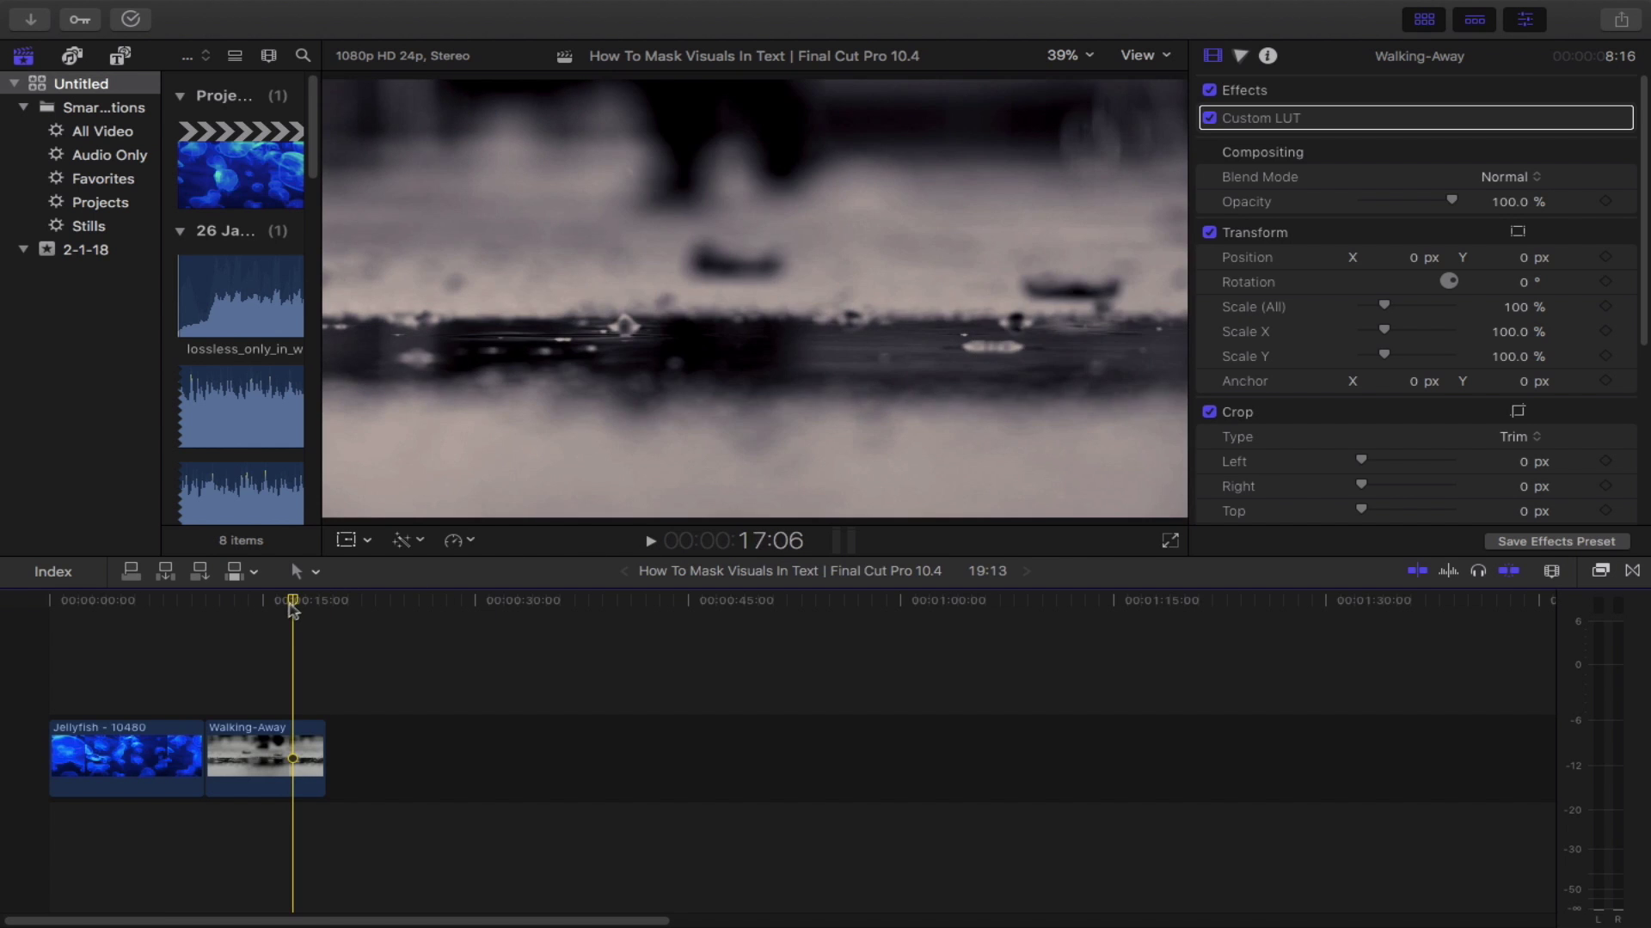
left_click(116, 621)
left_click(50, 629)
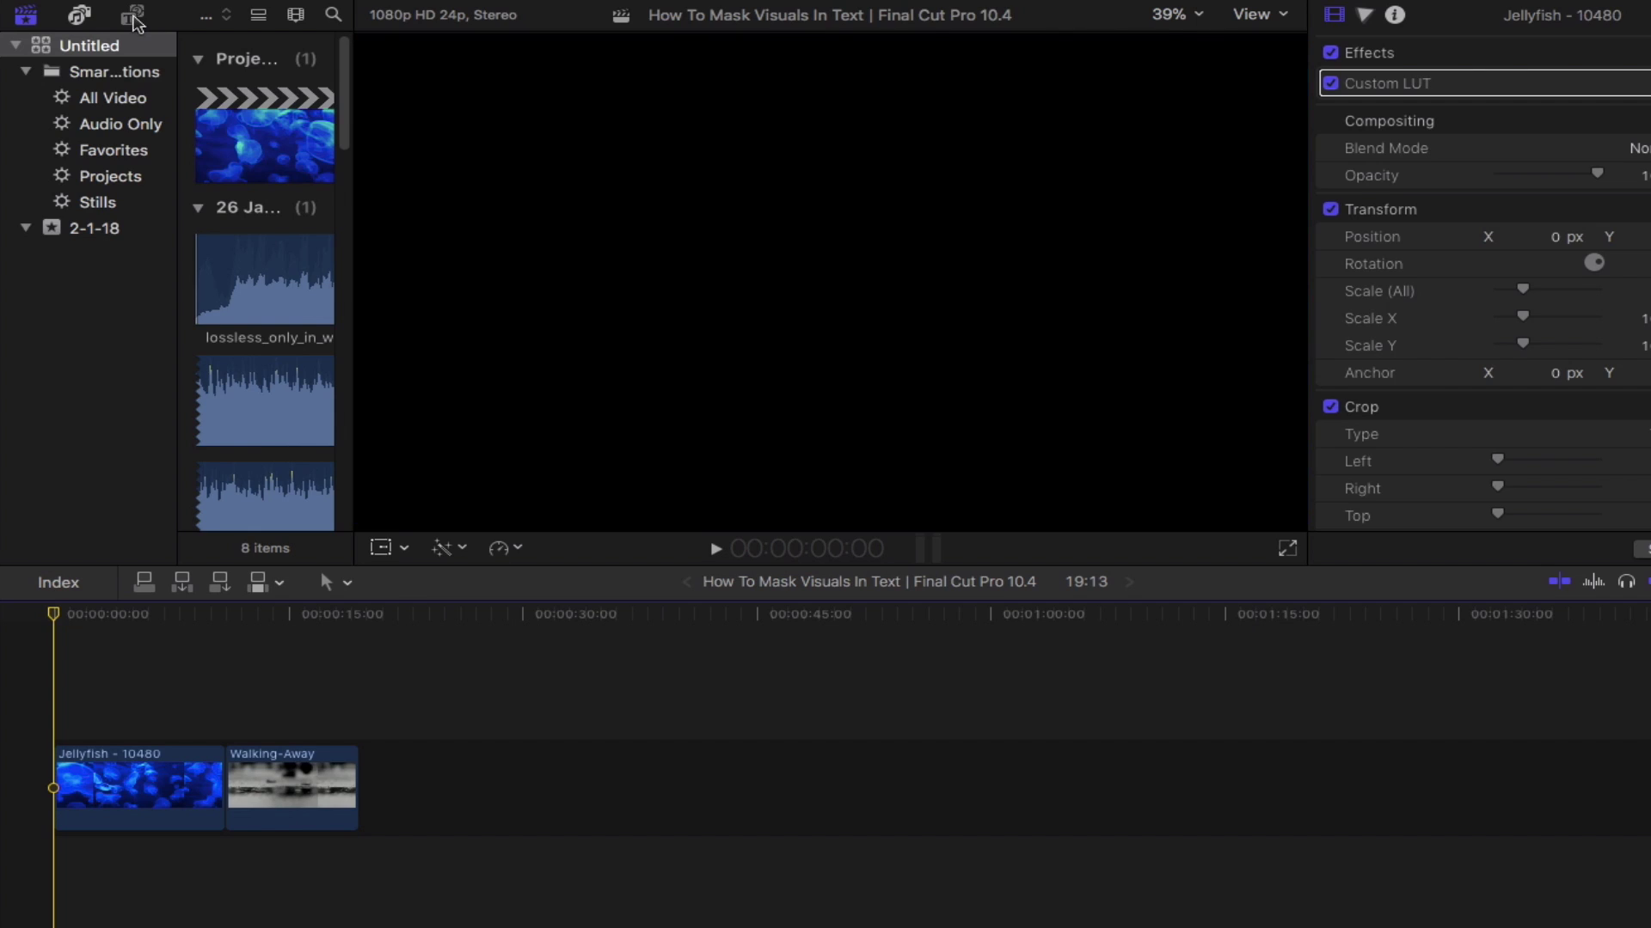
Step: Add another Basic Title above the Jellyfish clip and extend it to 11:00
left_click(133, 16)
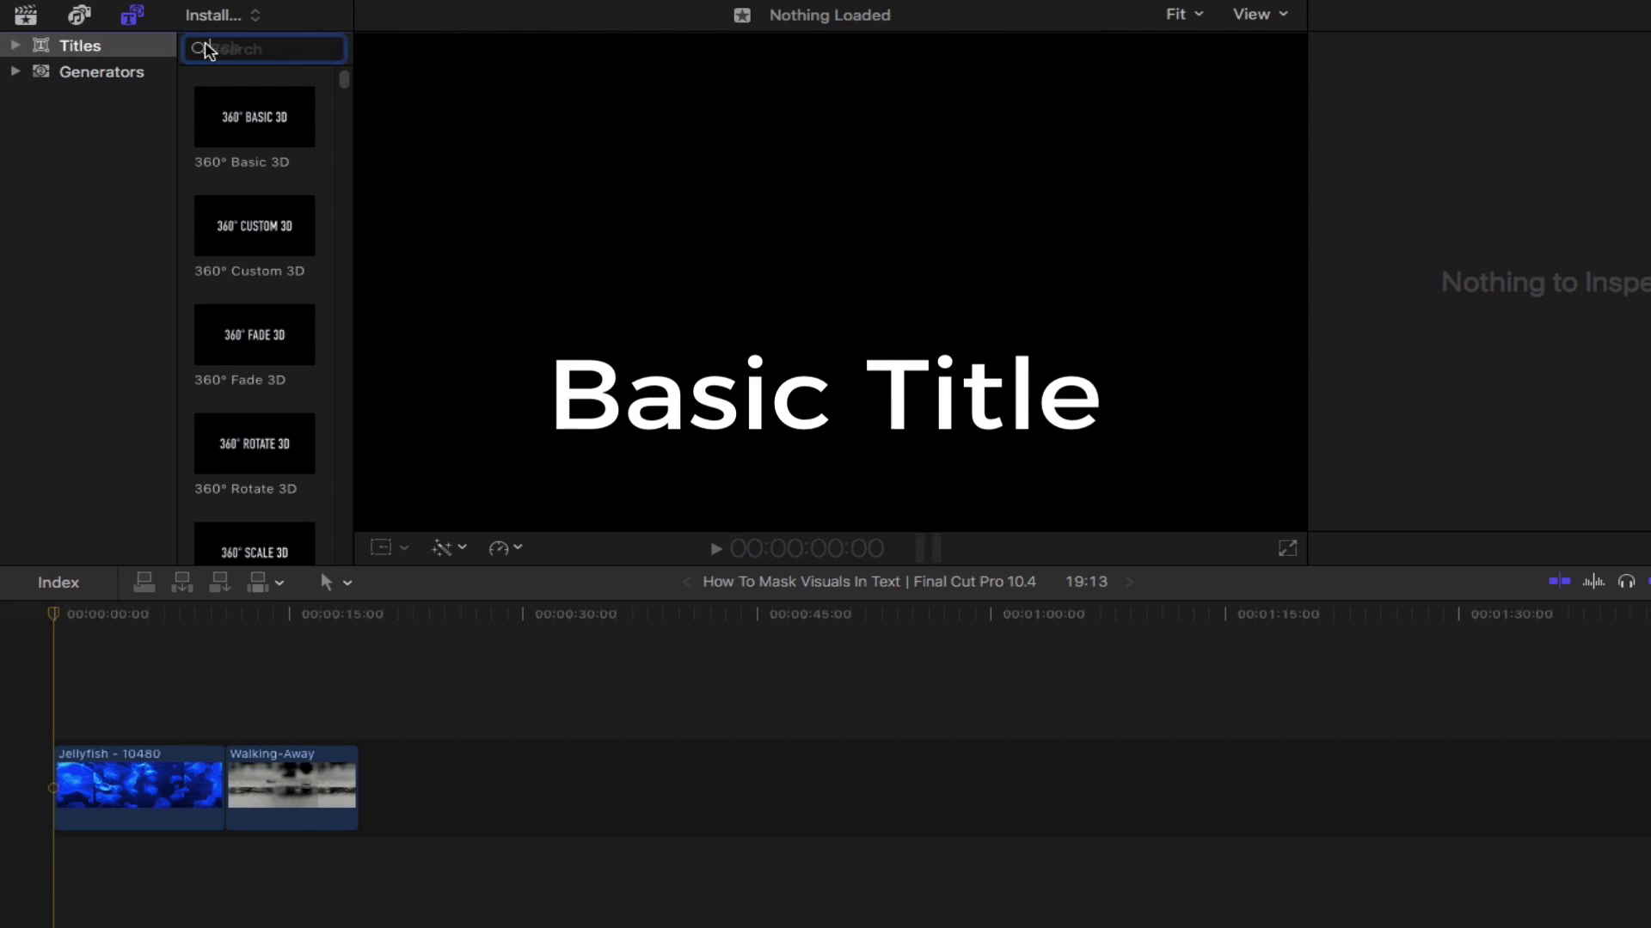
type("basic")
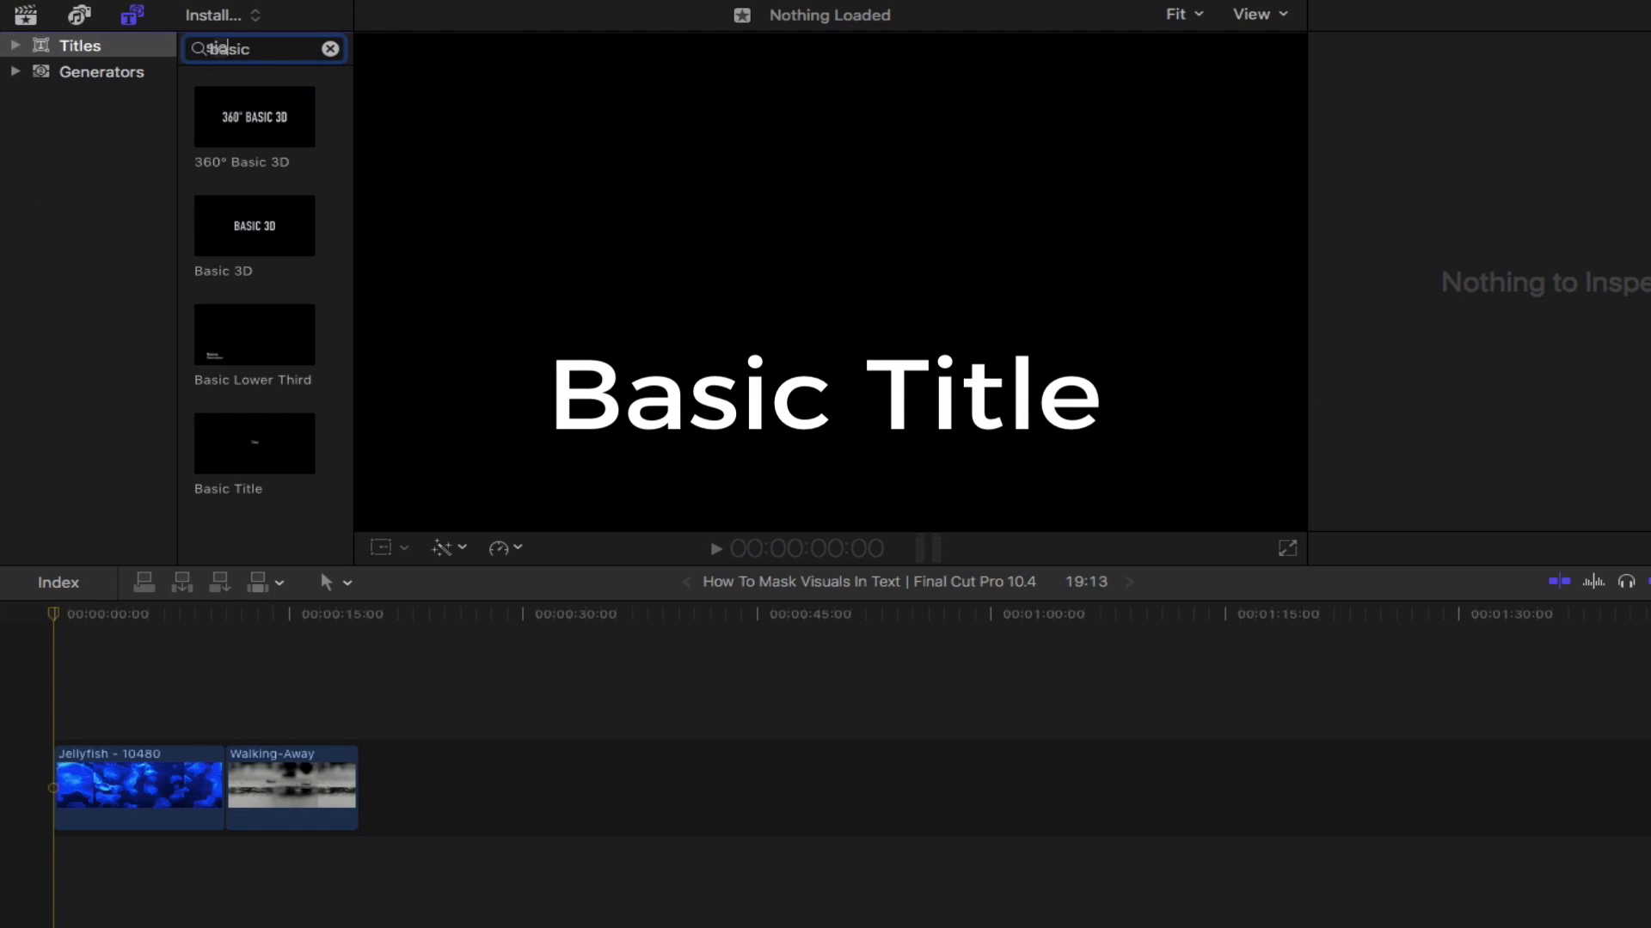
left_click_drag(251, 465, 65, 746)
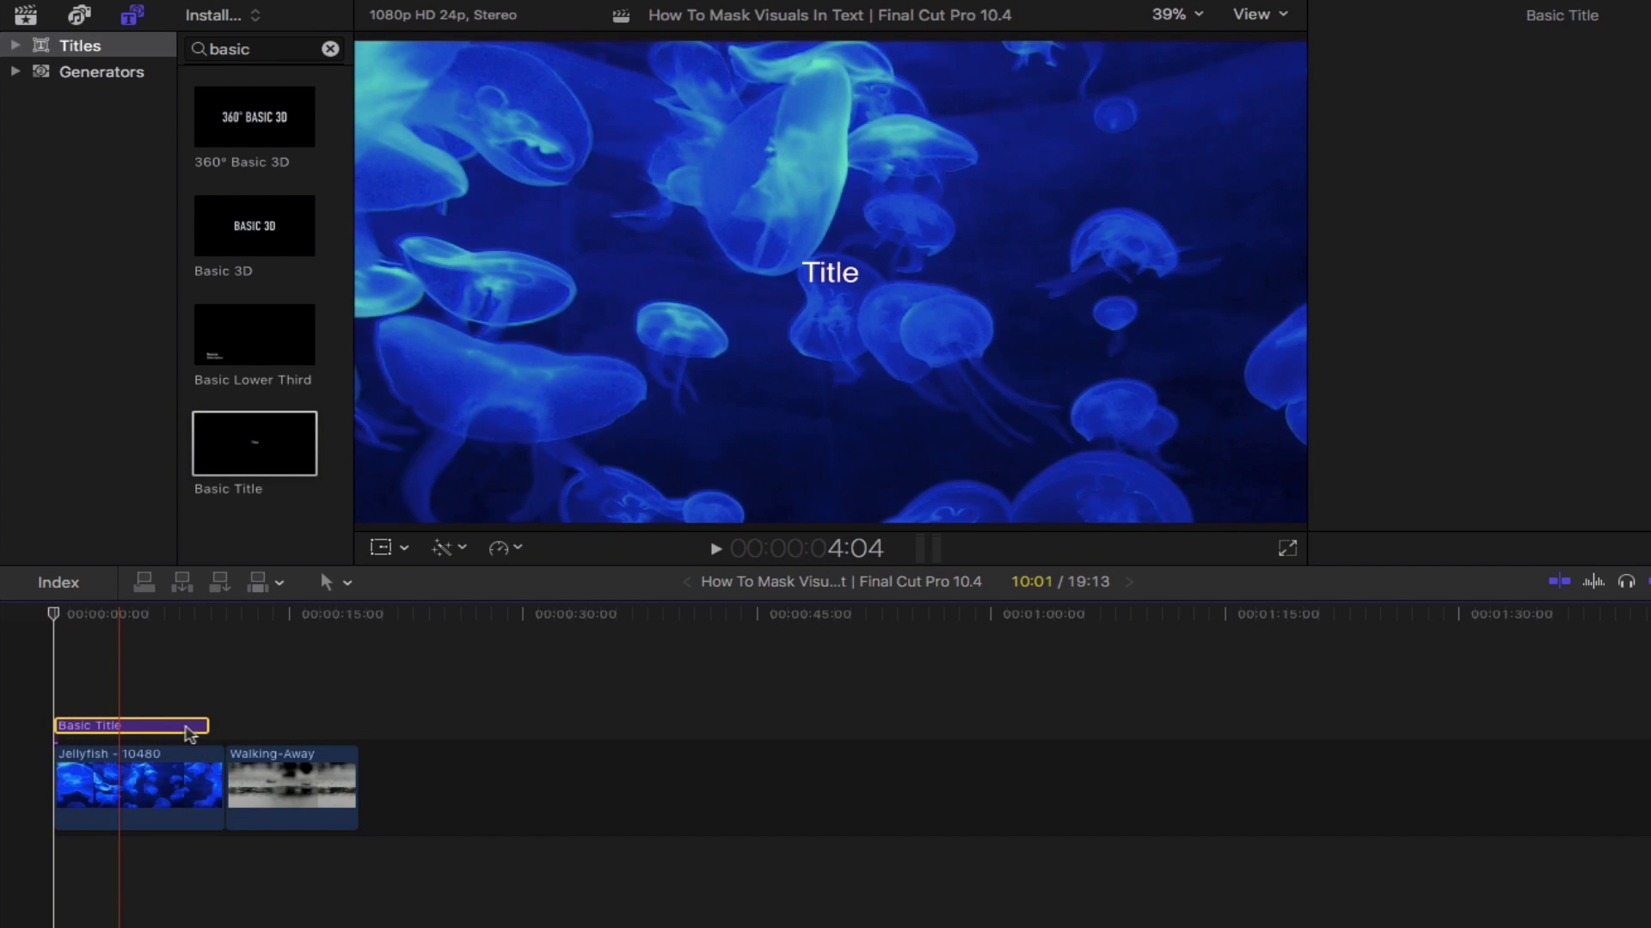
left_click_drag(207, 726, 223, 726)
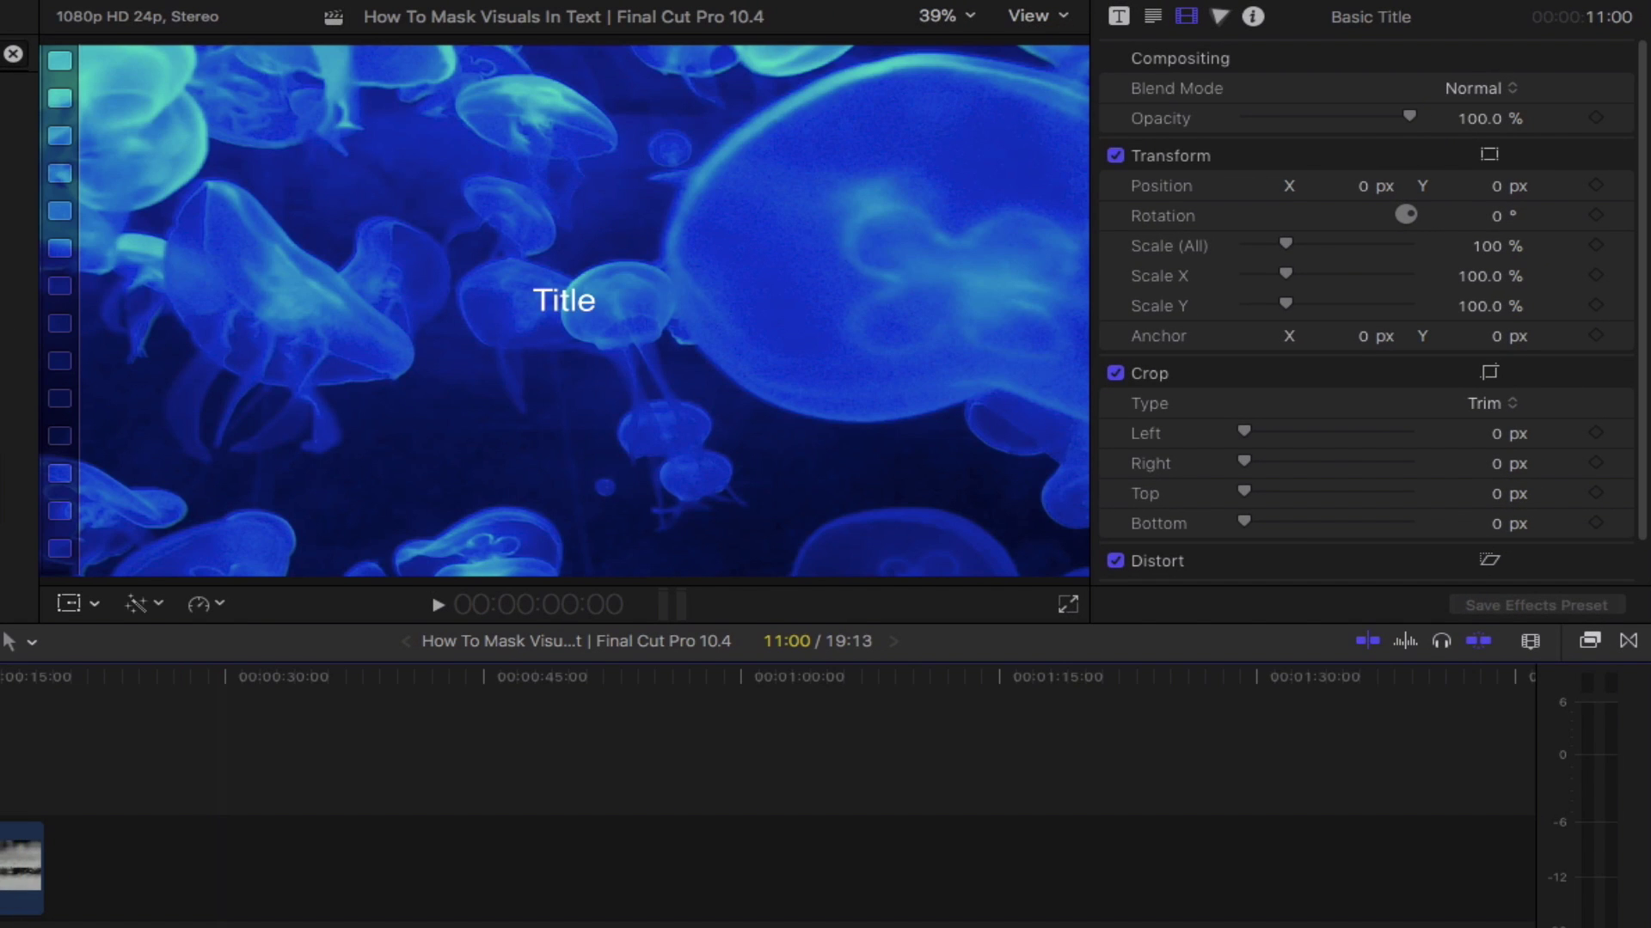
Step: Make the new title VISUALS in Helvetica Bold, size 288, nudged lower, with 7.9% tracking
left_click(1154, 17)
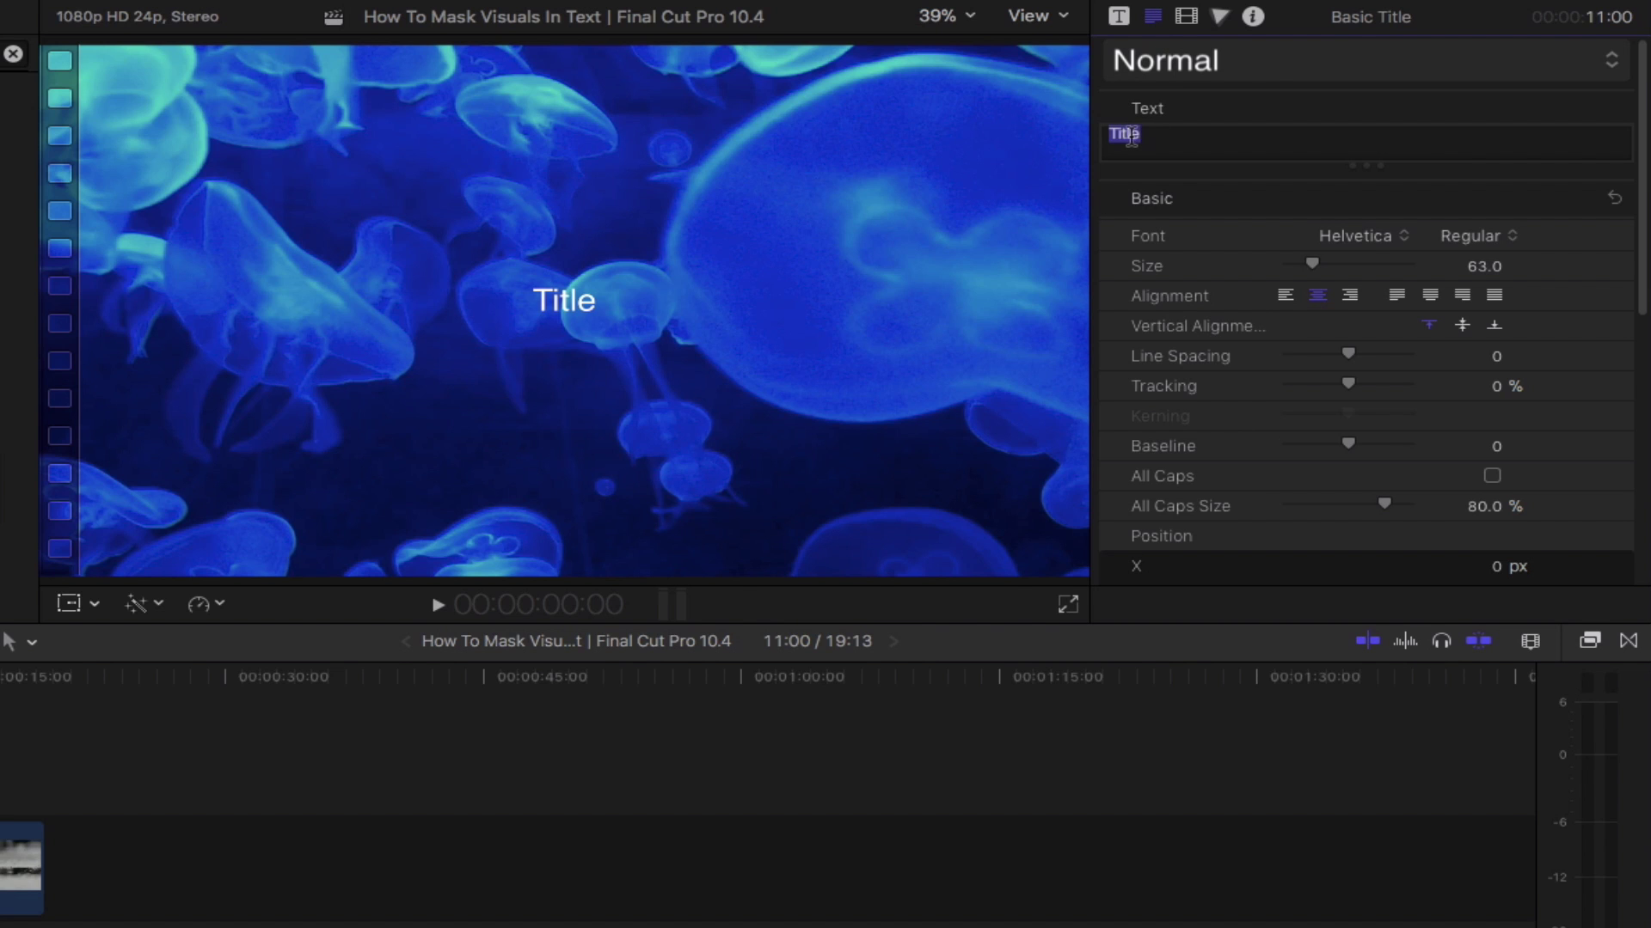
type("UALS")
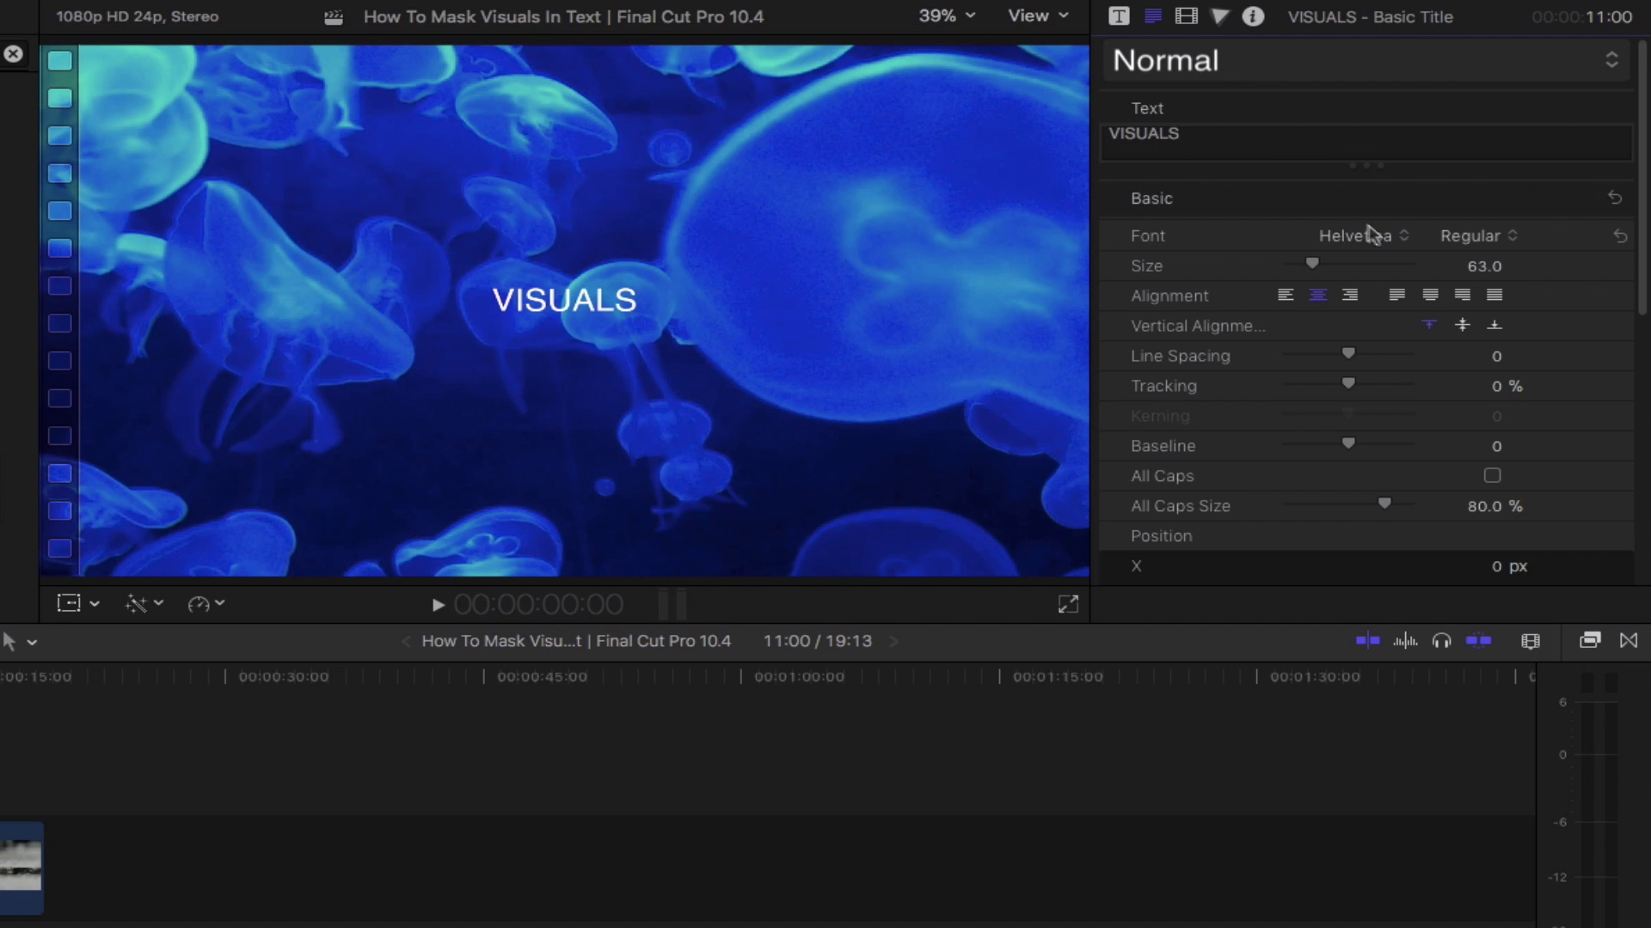
left_click(1461, 234)
left_click(1468, 330)
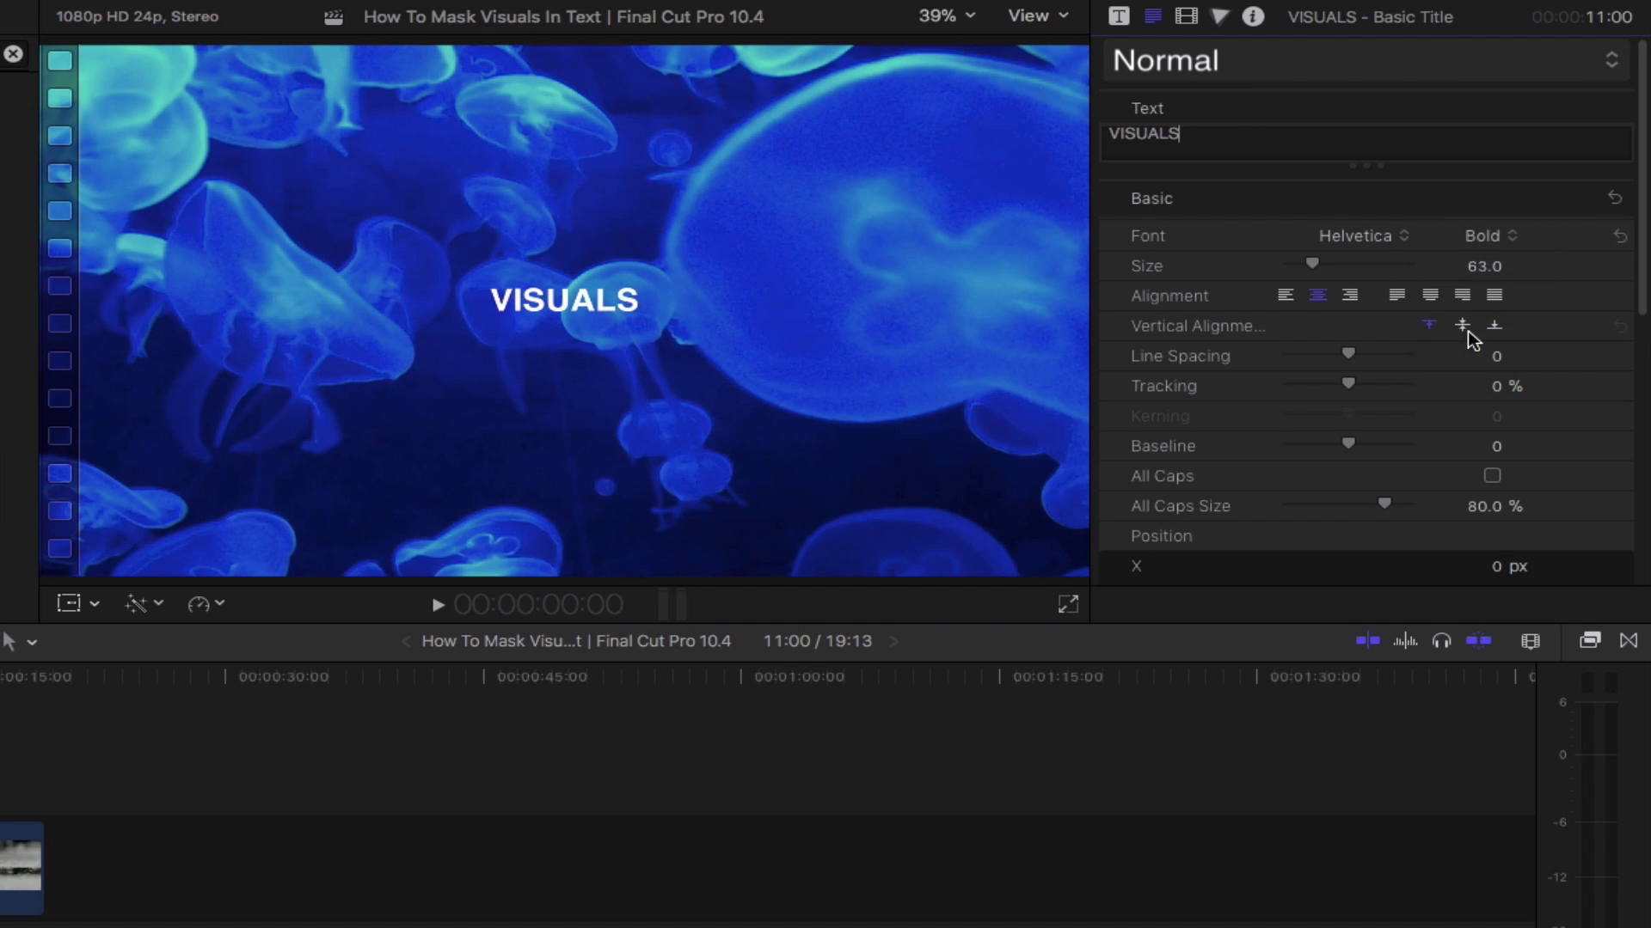
left_click_drag(1312, 264, 1420, 270)
left_click(869, 266)
left_click_drag(869, 265, 855, 324)
left_click_drag(1348, 388, 1355, 386)
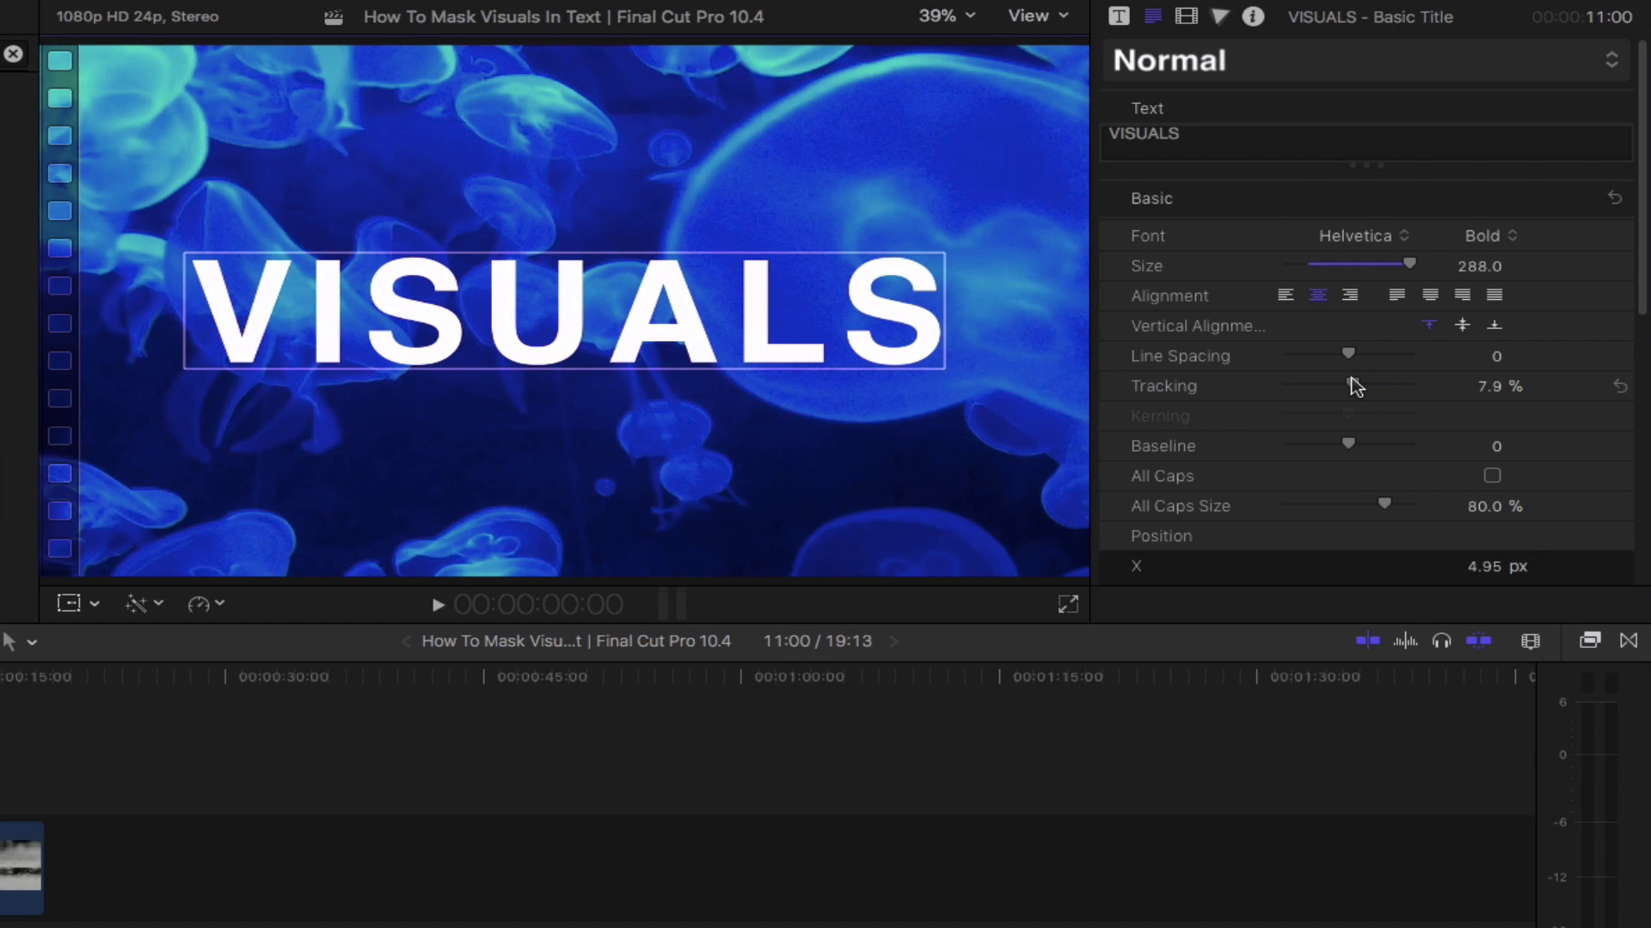
Step: Change the VISUALS title's Blend Mode to Stencil Alpha in the Video inspector
left_click(1185, 17)
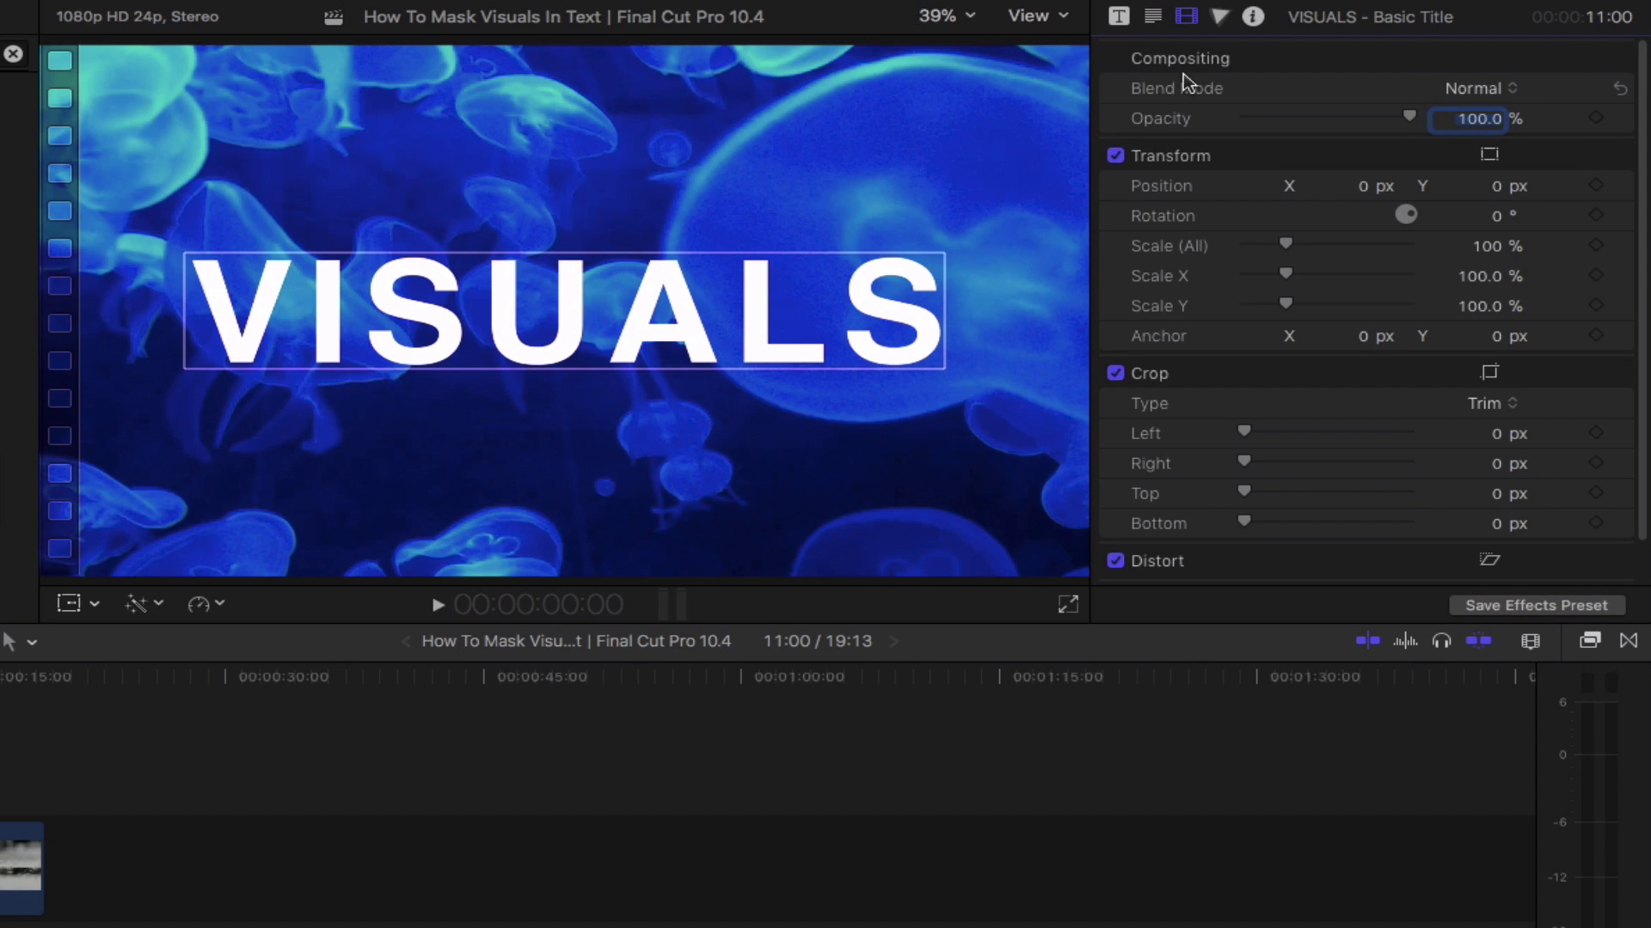
left_click(1488, 96)
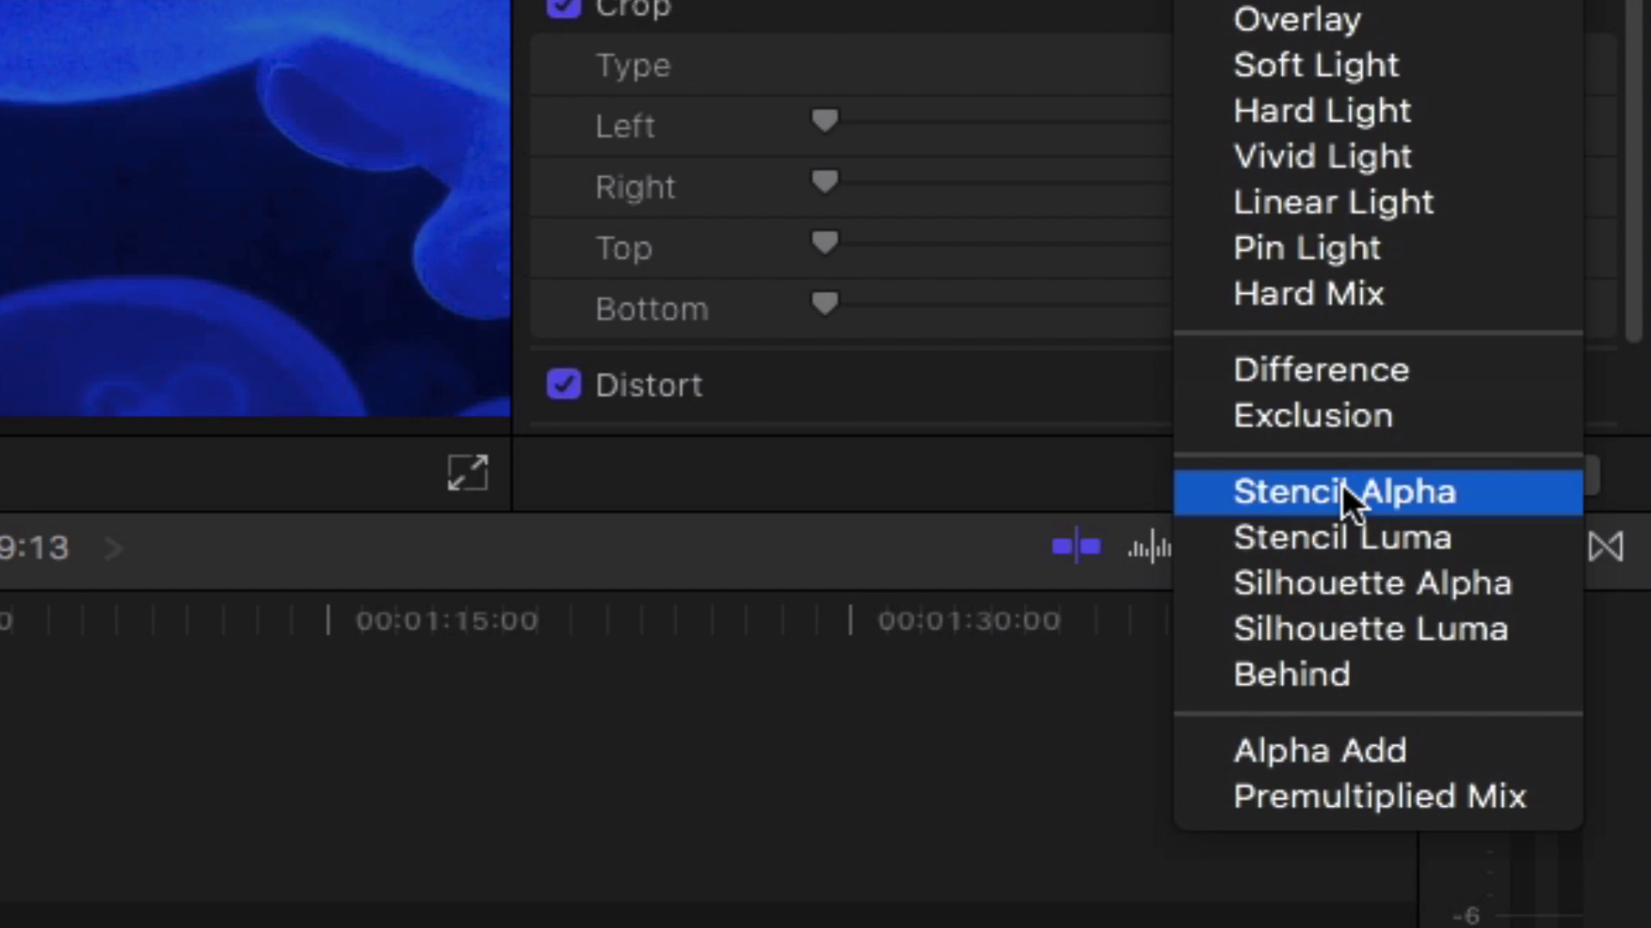
left_click(1343, 492)
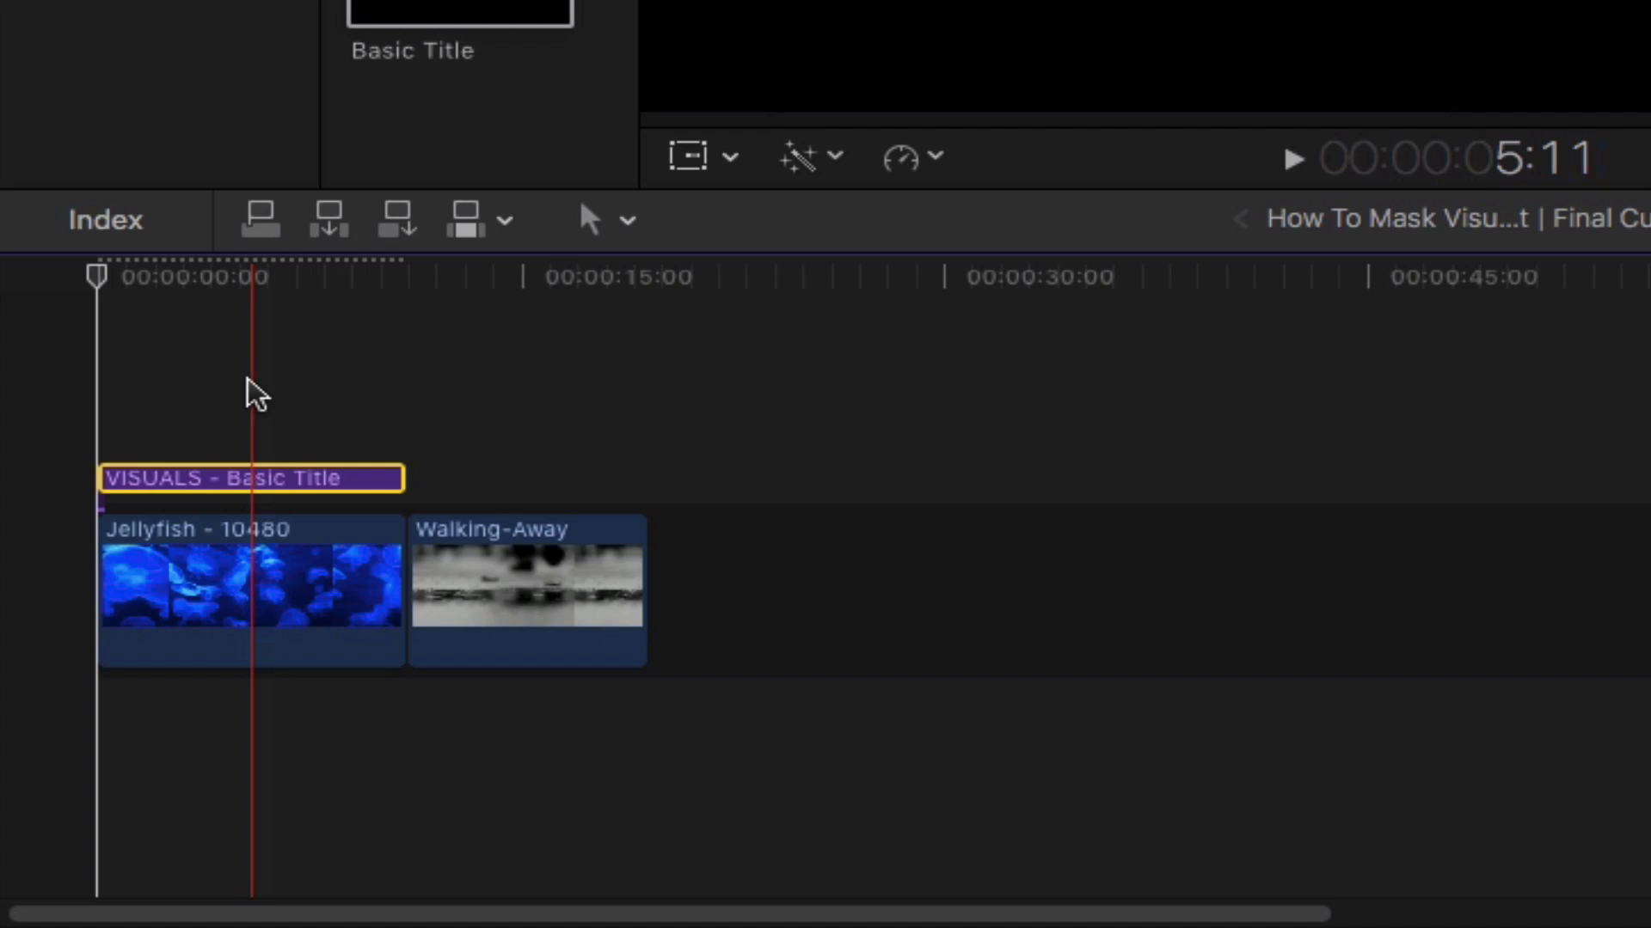
Step: Select the title and Jellyfish clip together and make a compound clip named 'Visuals'
left_click(227, 555, "super")
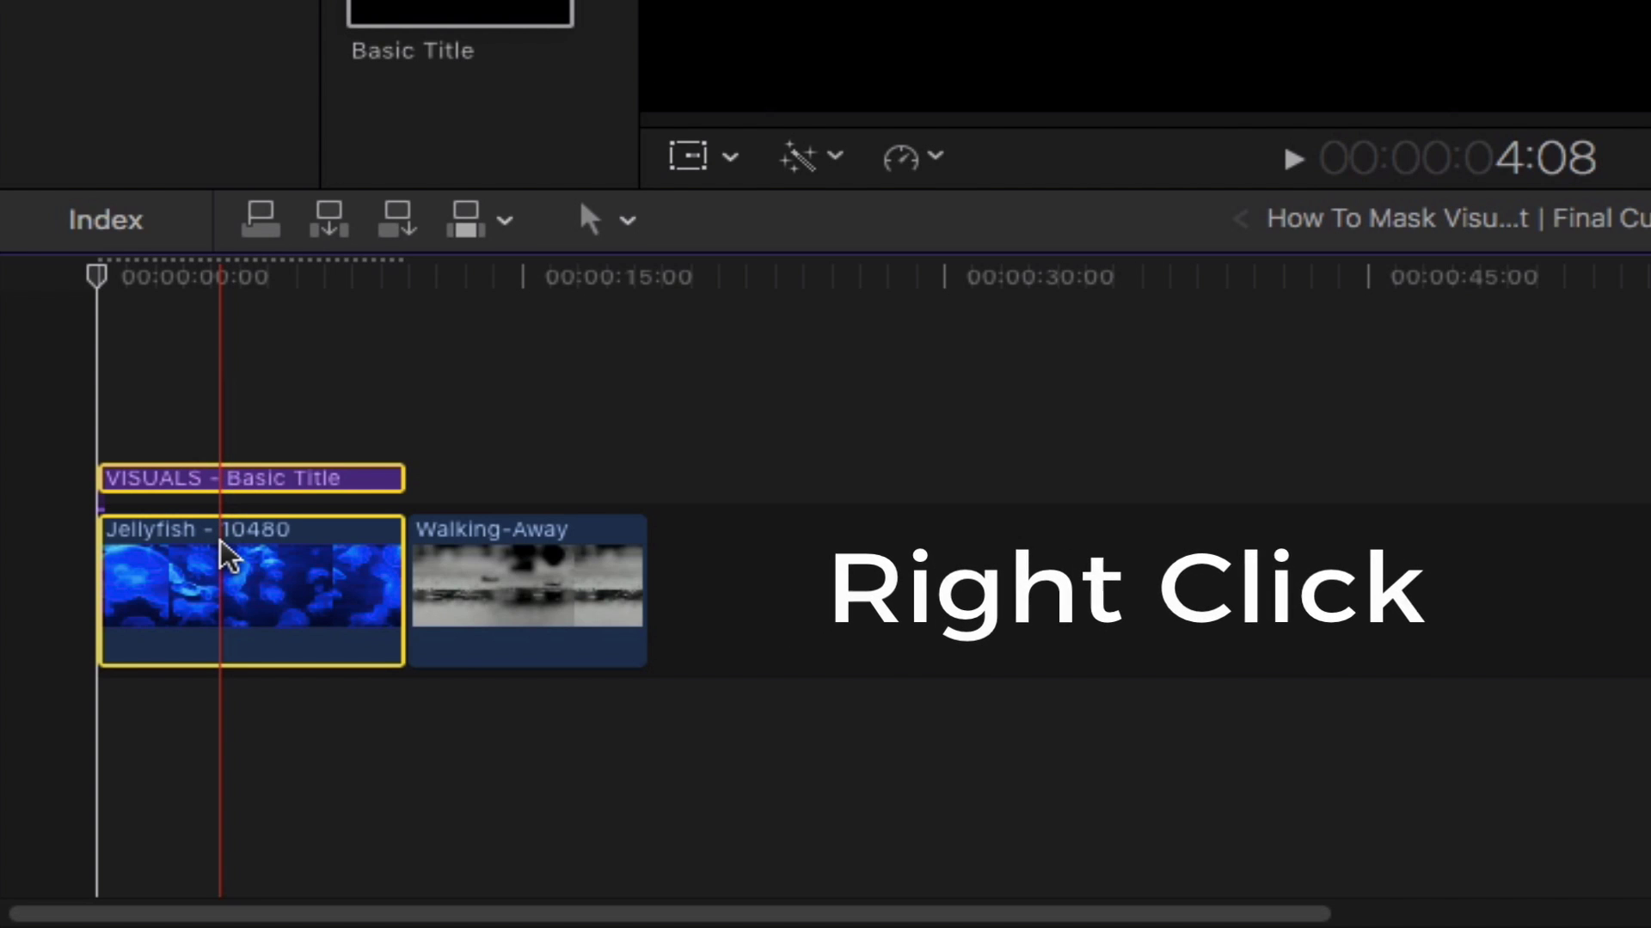
right_click(228, 556)
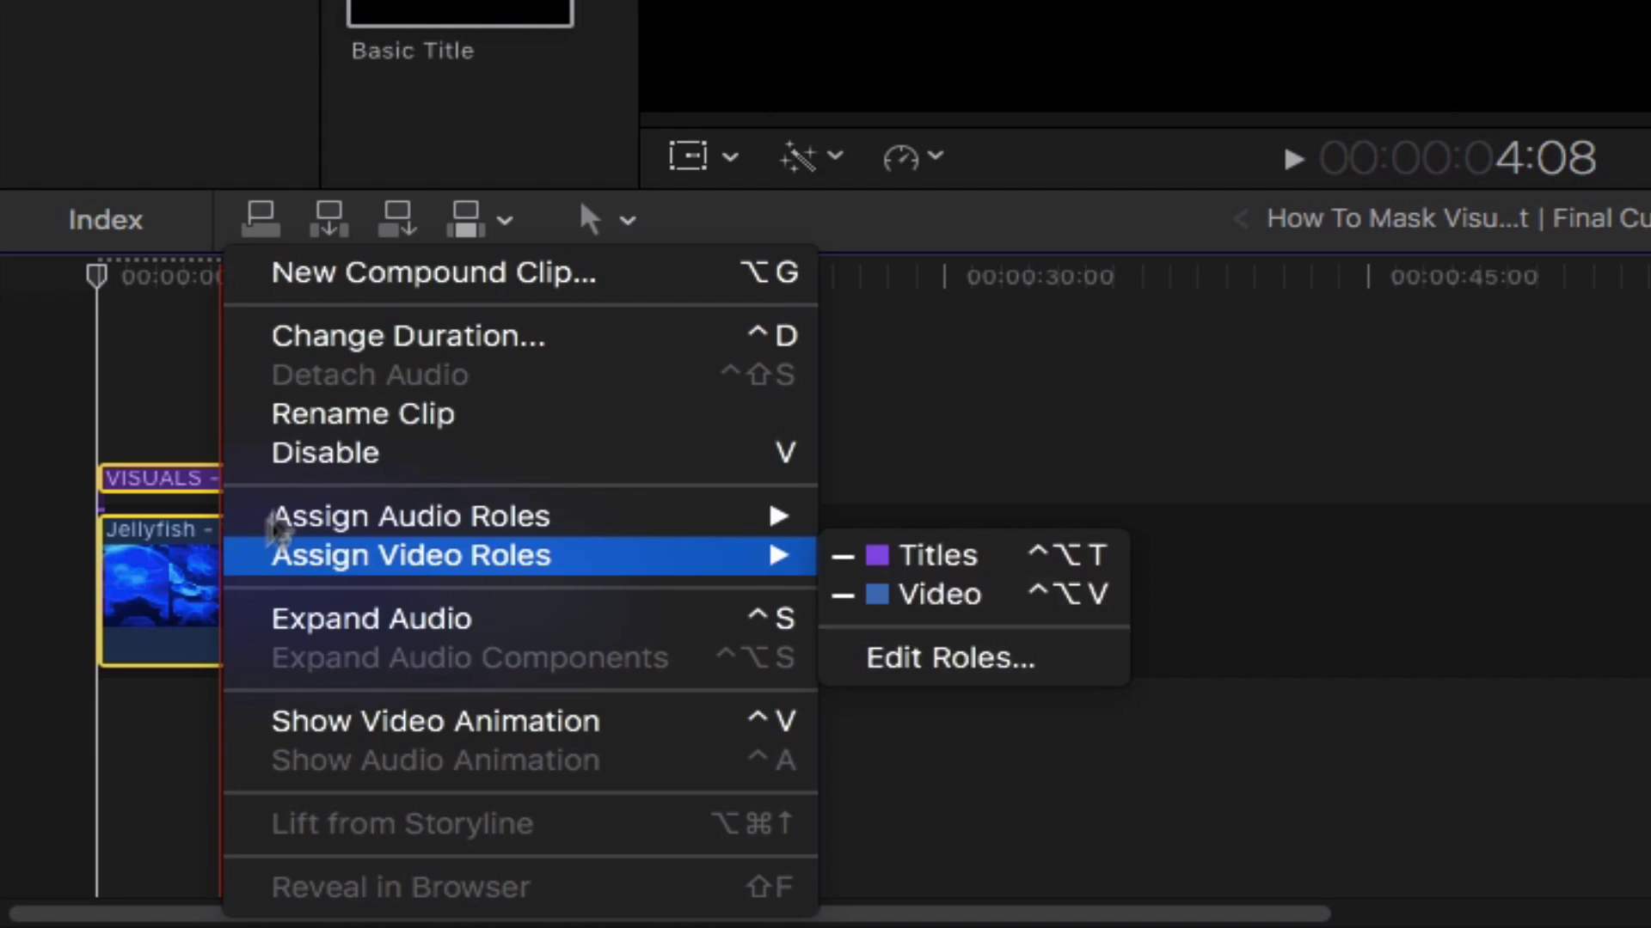
left_click(331, 280)
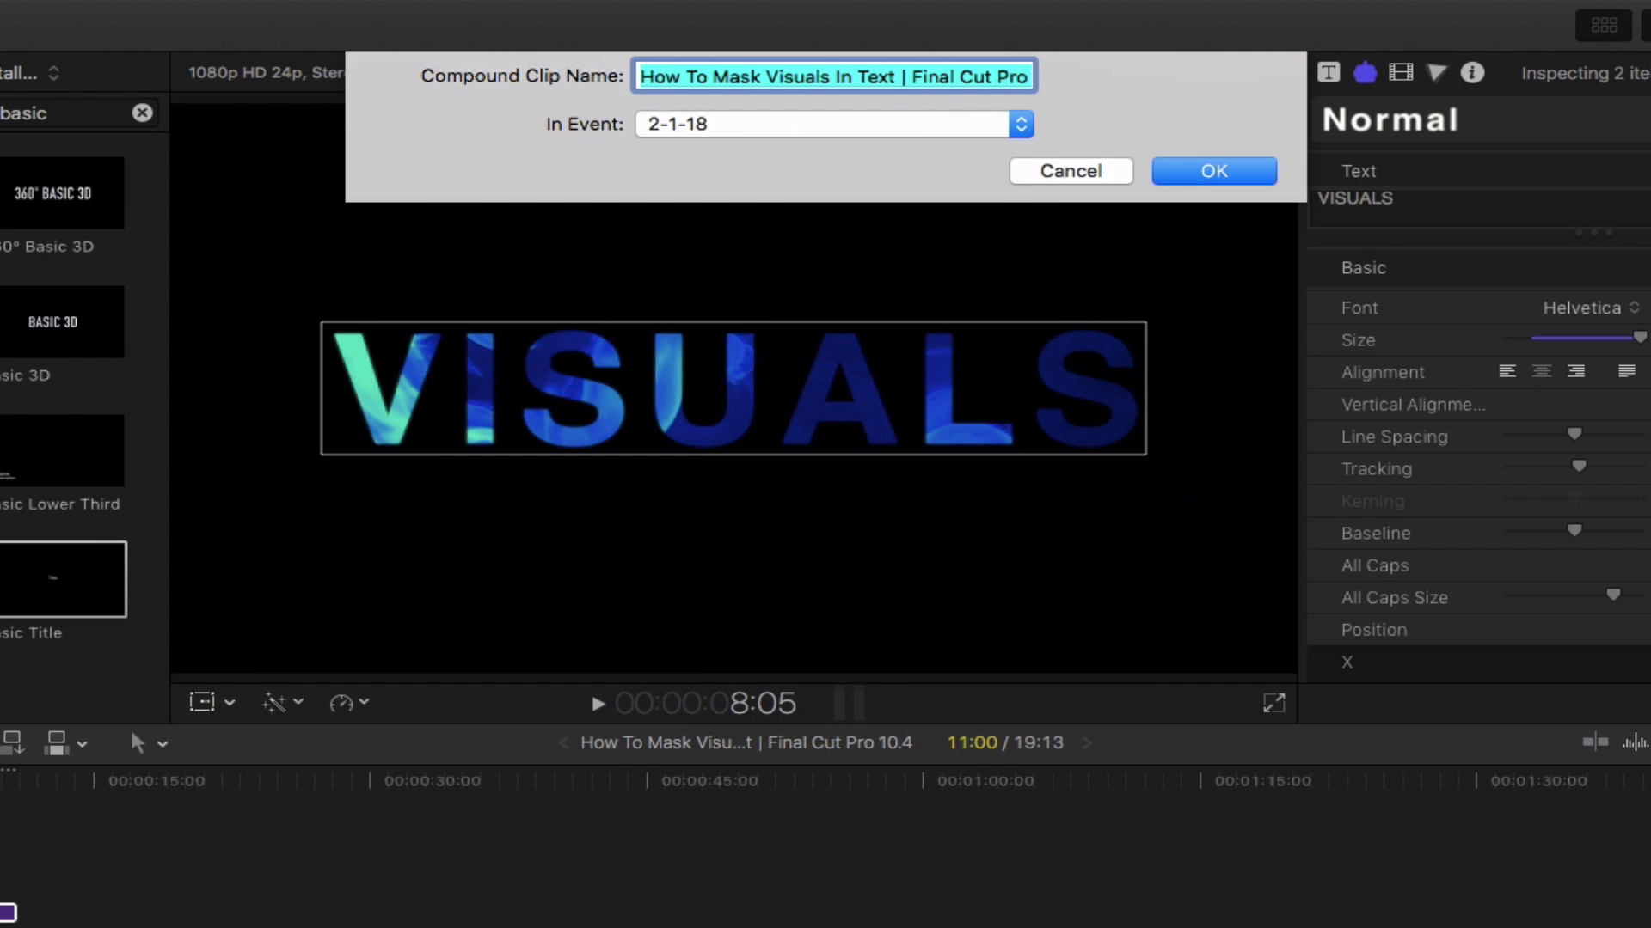
type("Visuals")
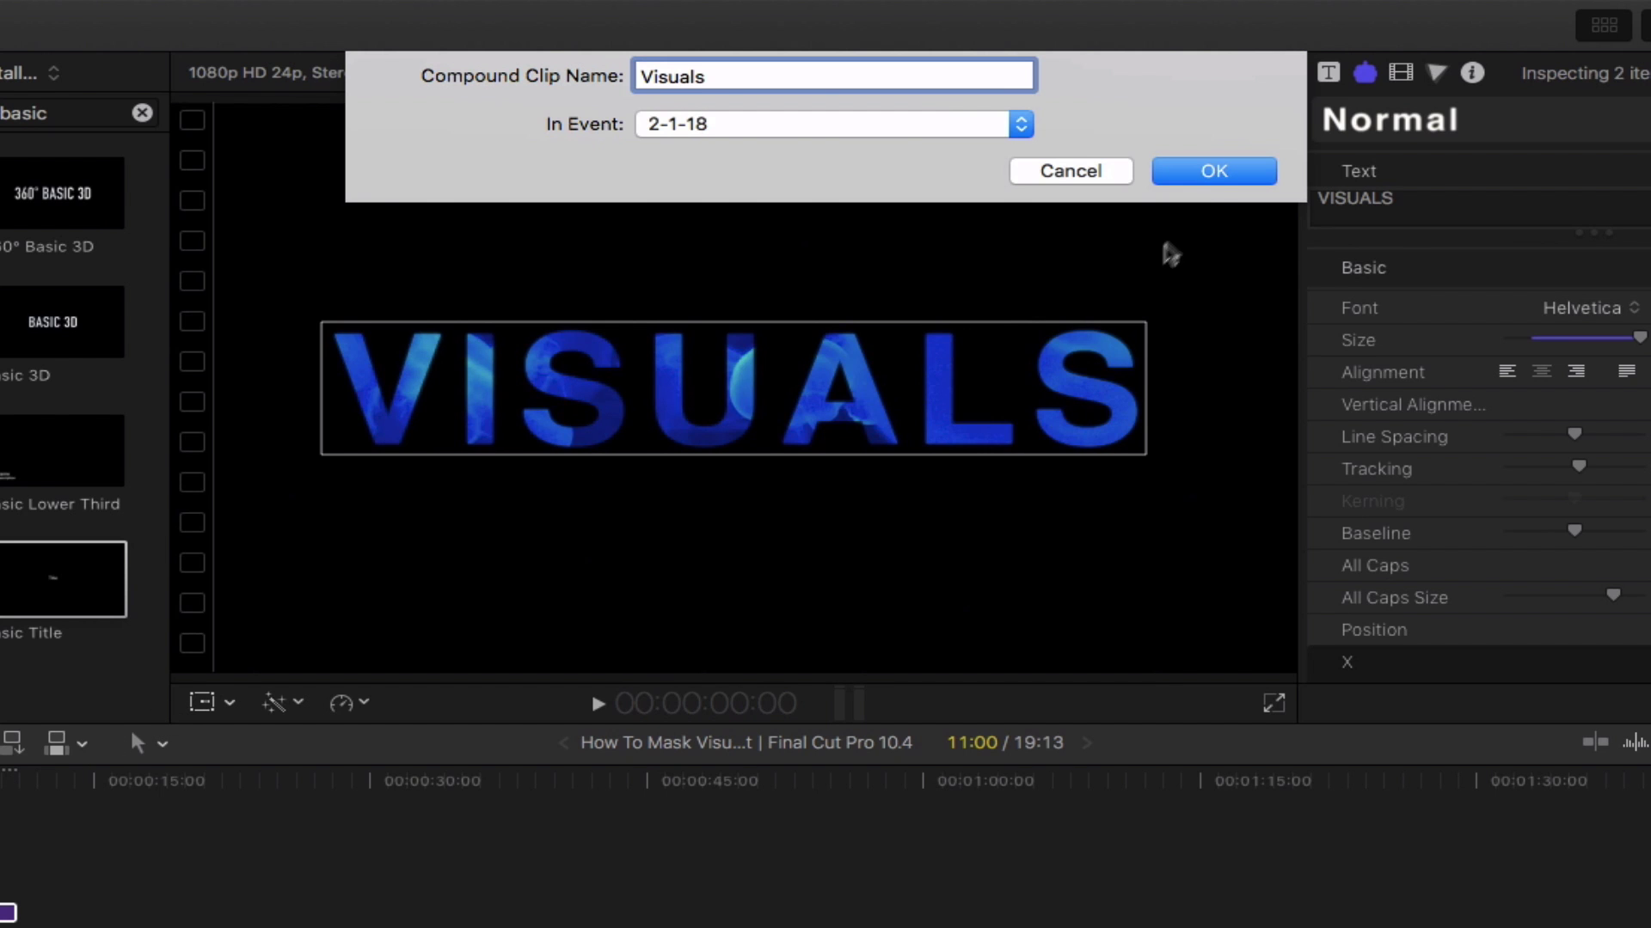
left_click(1215, 174)
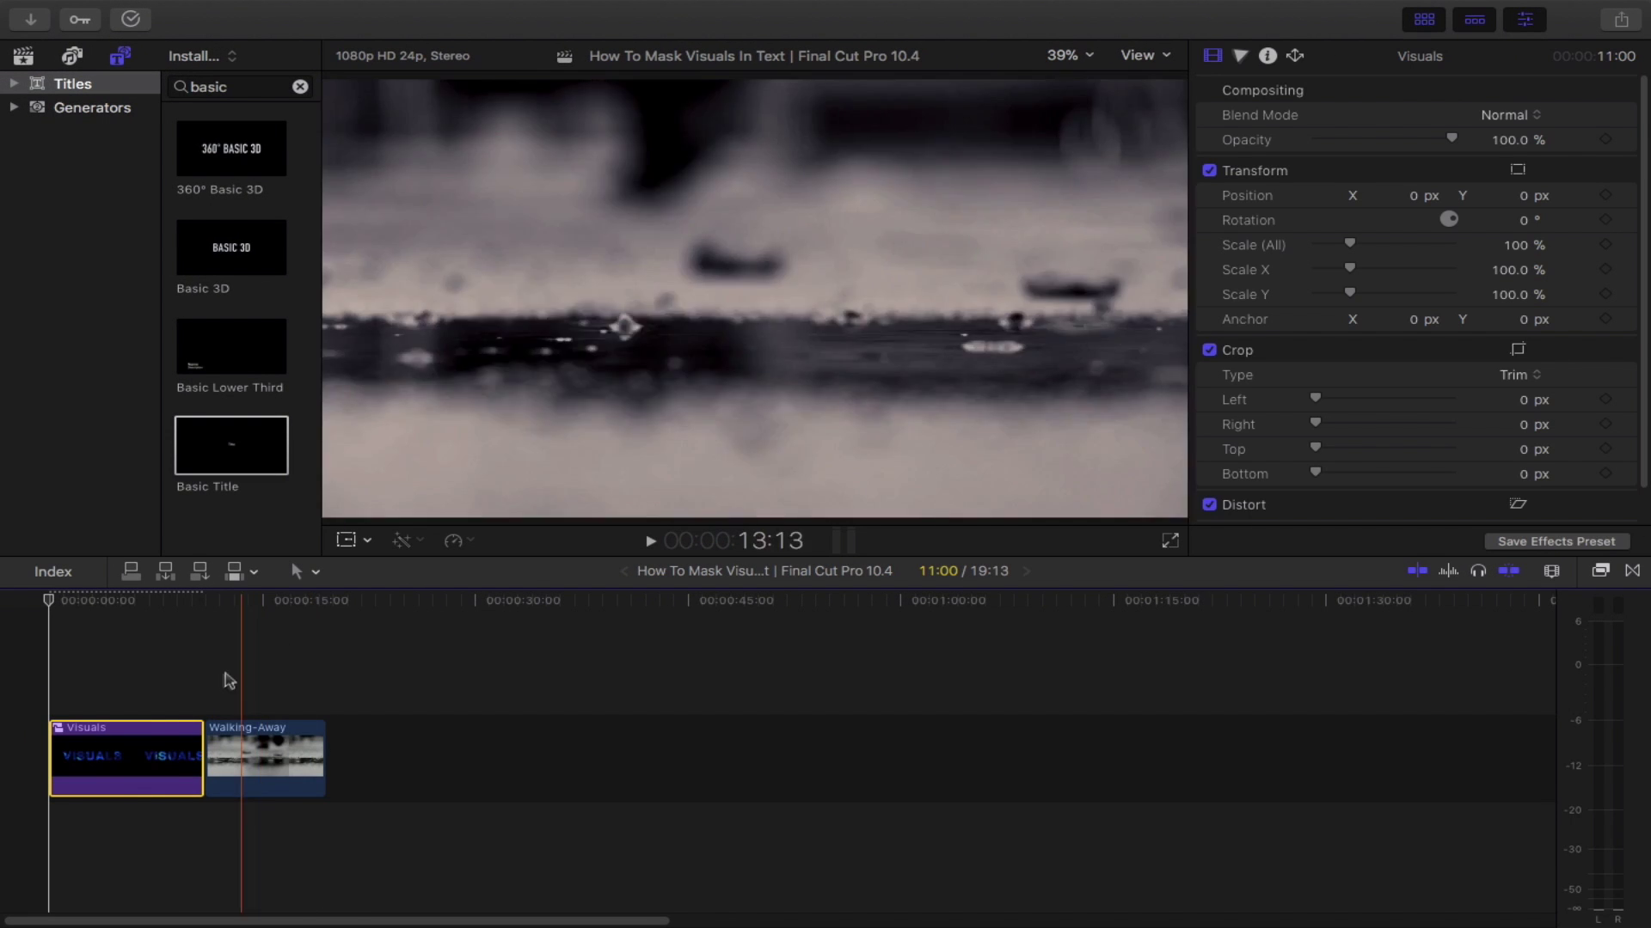
Step: Move the Visuals compound clip above Walking-Away and trim it to 8:13 to end with it
left_click_drag(81, 763, 84, 668)
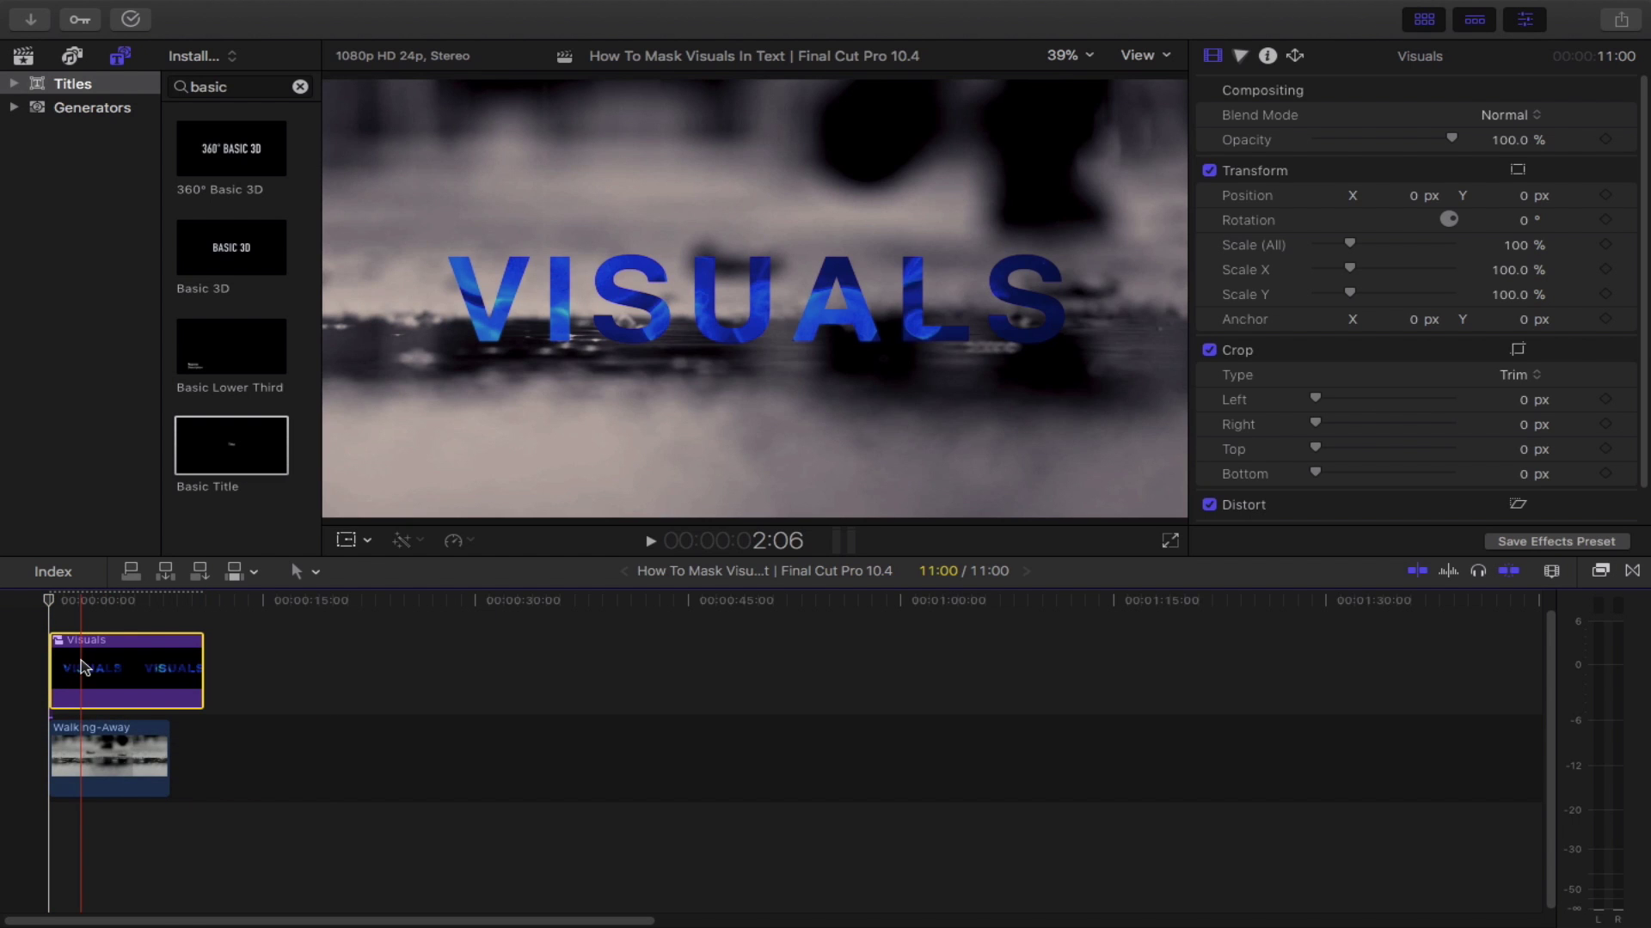
left_click_drag(202, 670, 163, 669)
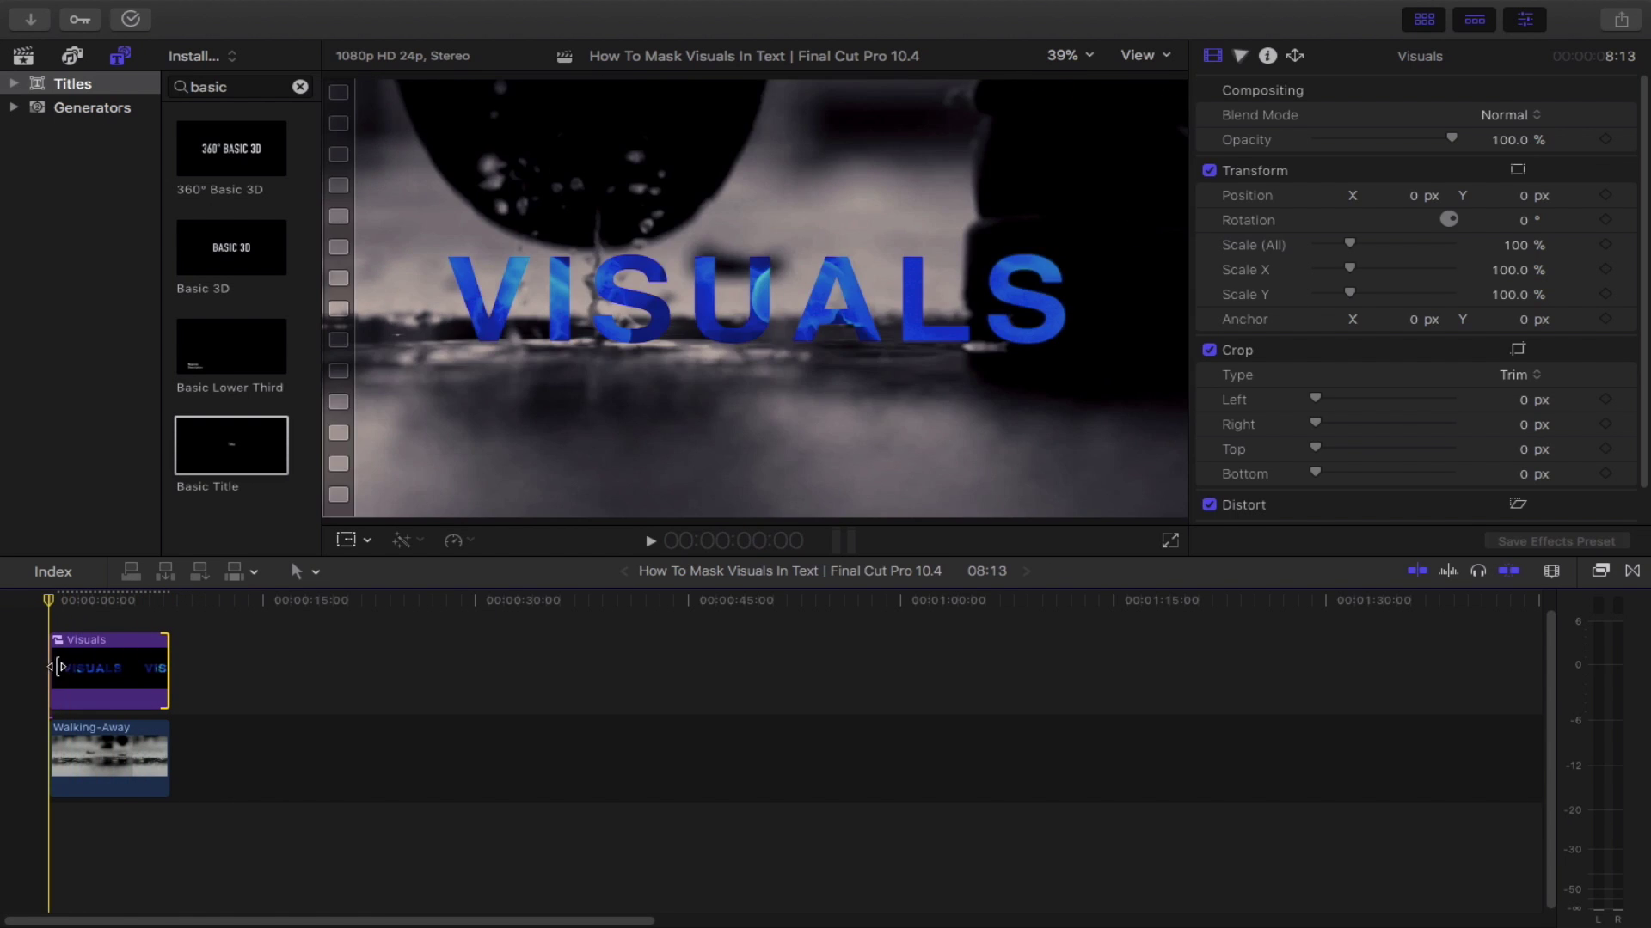
left_click(644, 544)
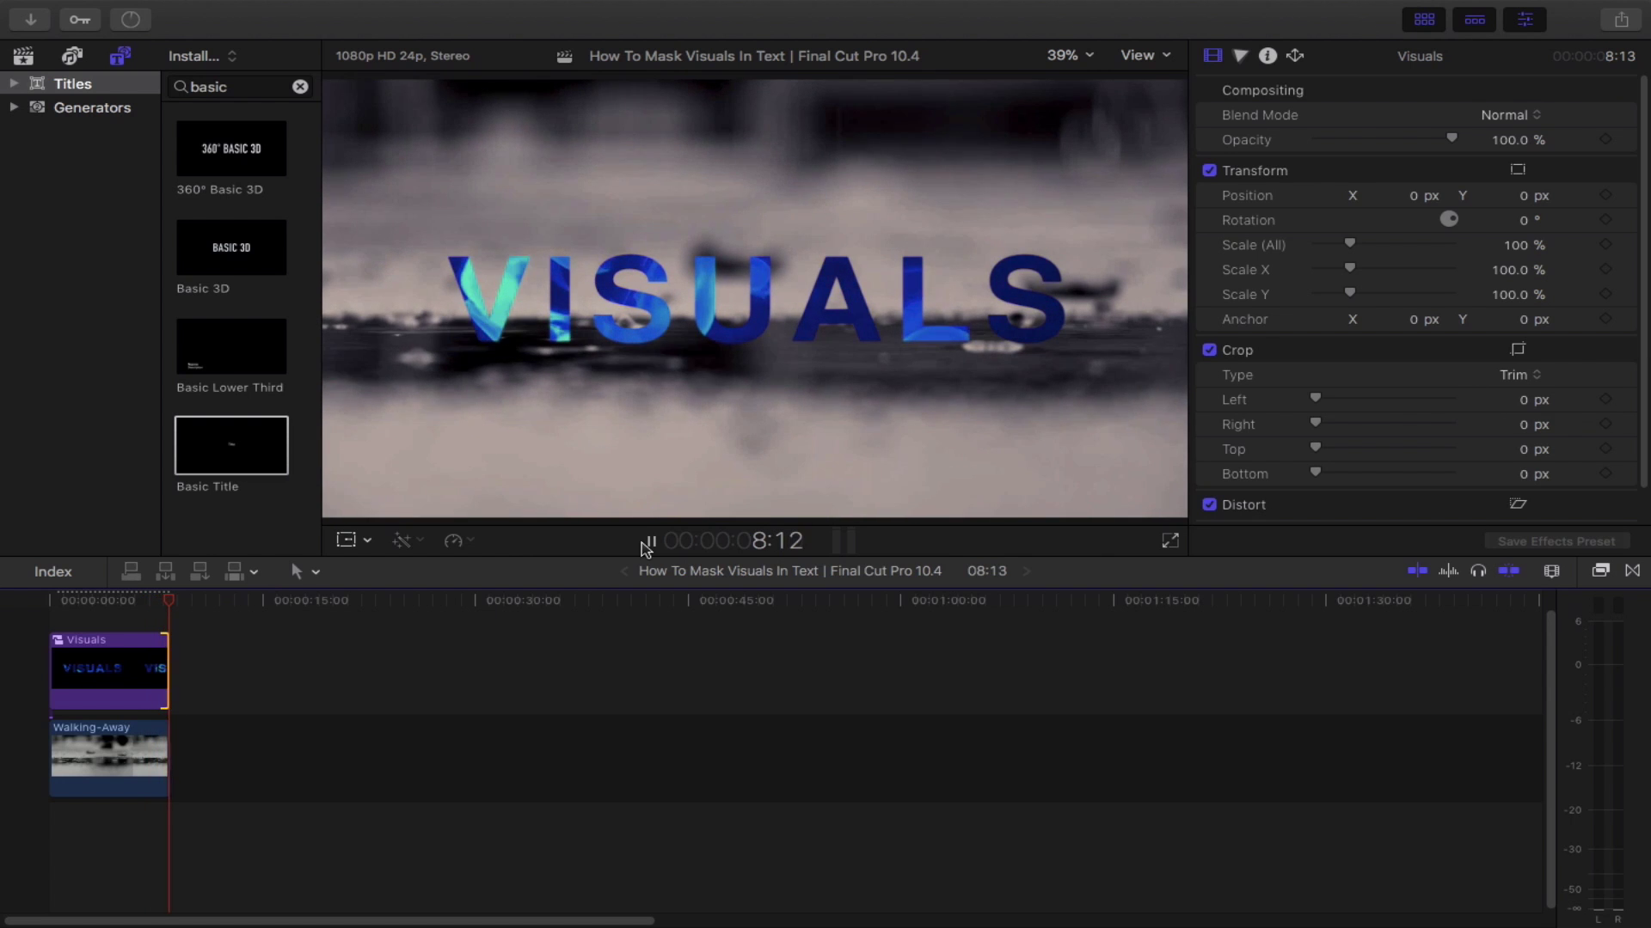
left_click(646, 543)
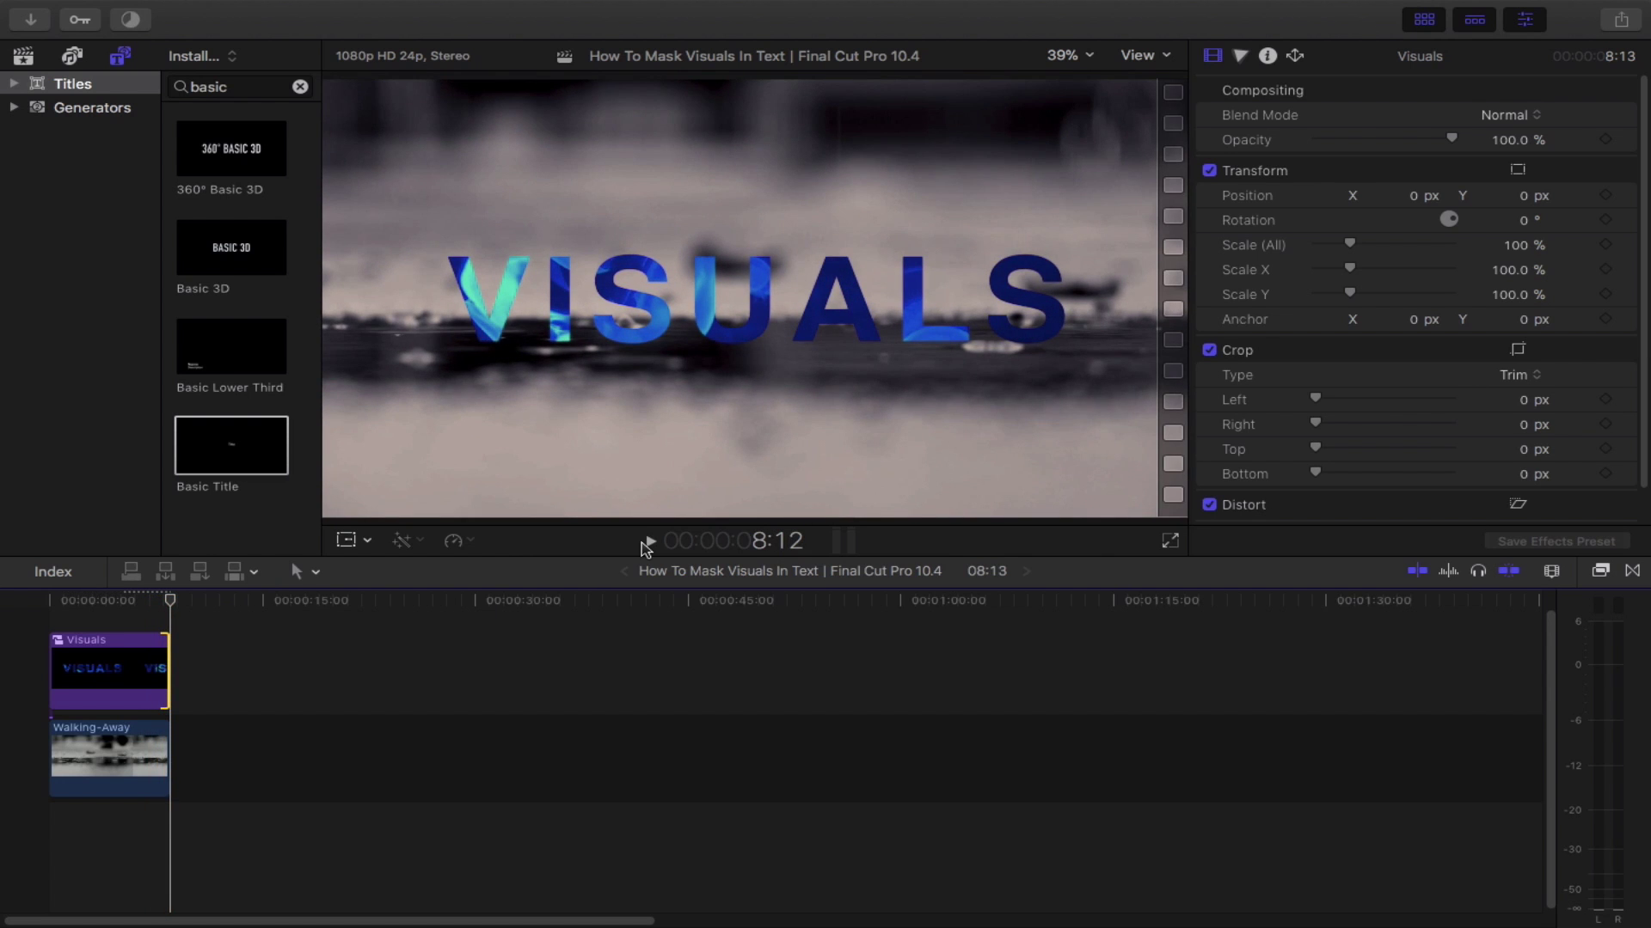
left_click(58, 618)
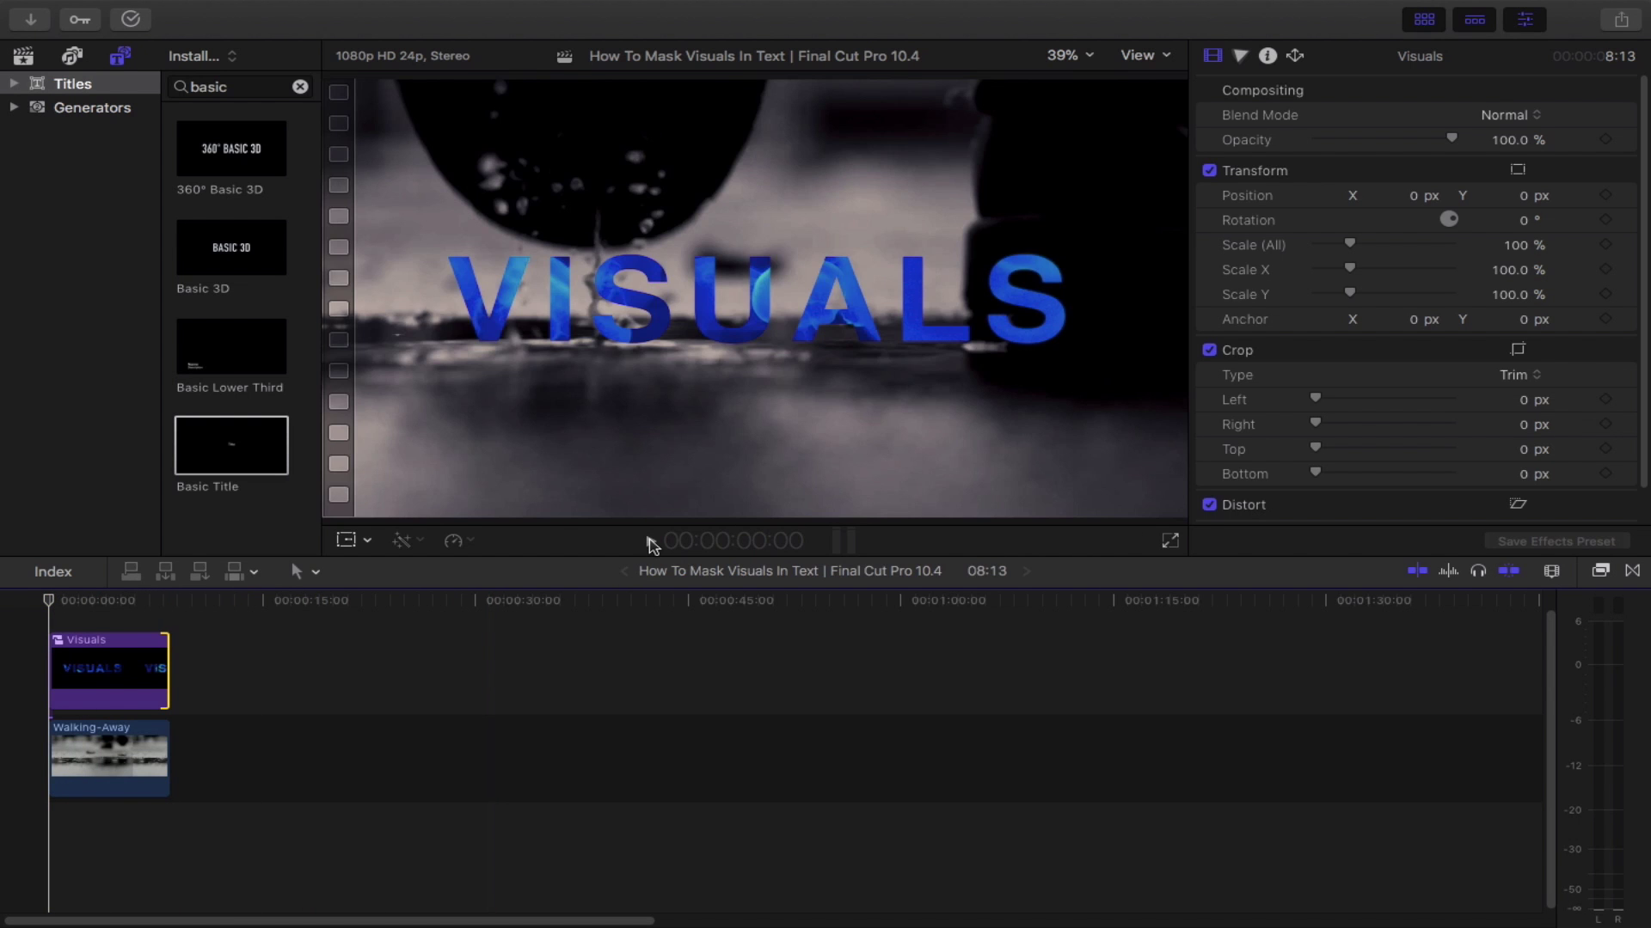
left_click(651, 544)
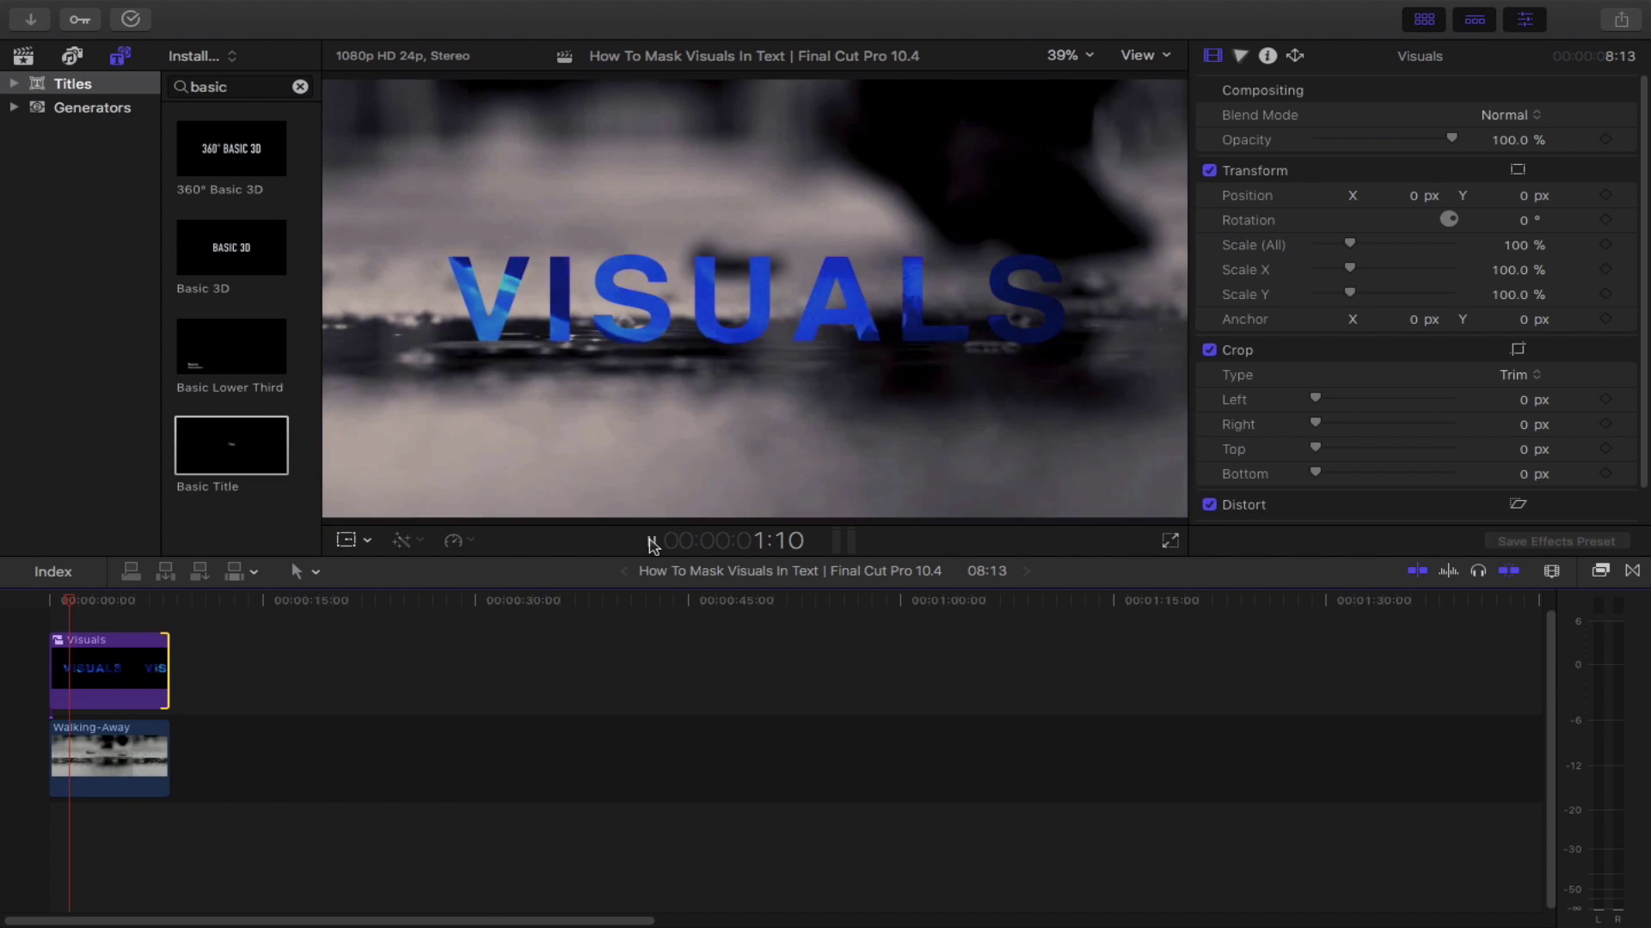